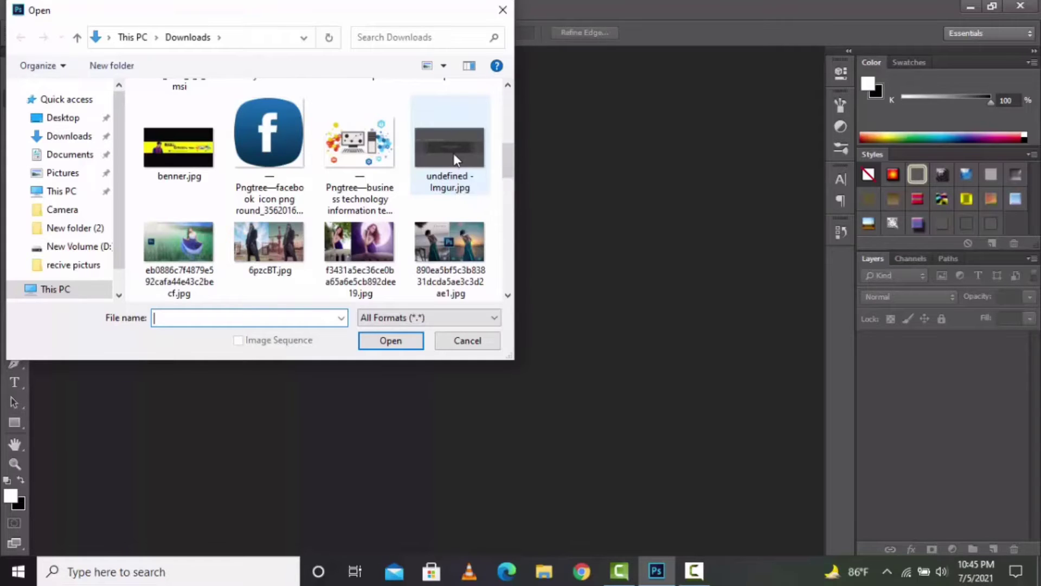
# Open the channel art template "undefined - Imgur.jpg" and dock its floating window to fill the workspace.
pyautogui.doubleClick(454, 153)
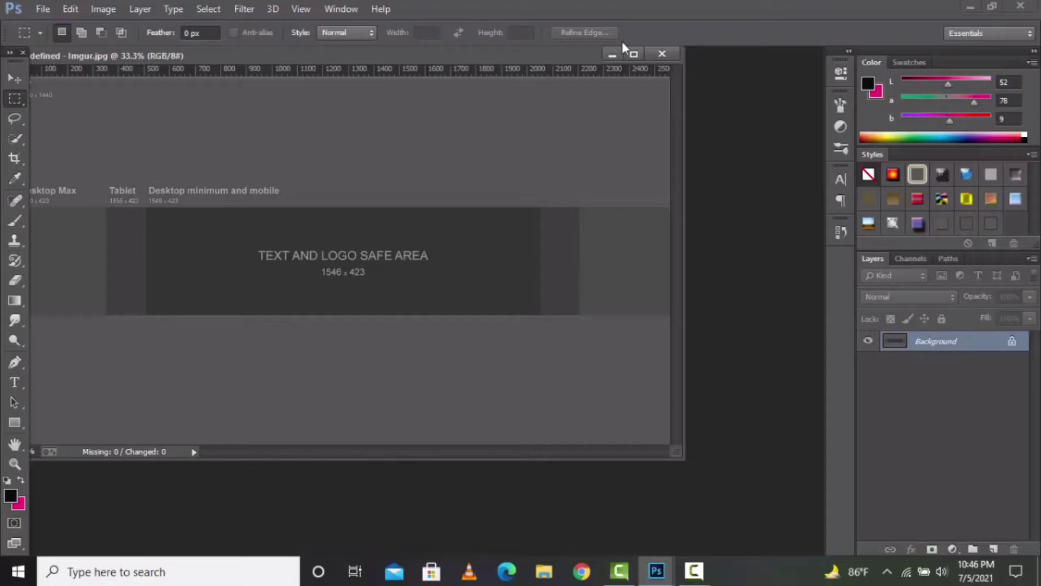
pyautogui.doubleClick(566, 50)
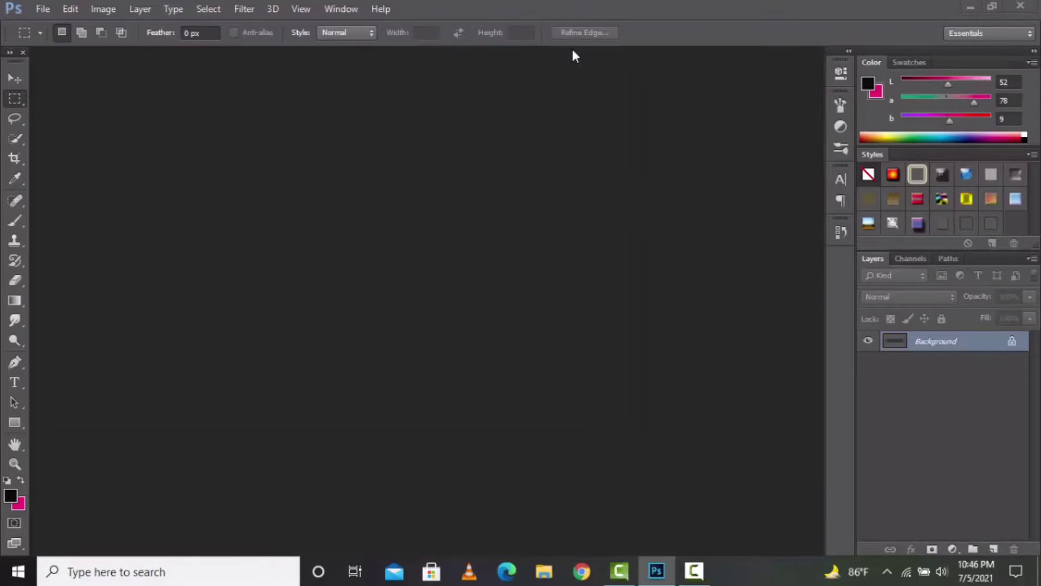
# Draw a black rectangle about 2656 × 552 px over the template area above the safe-area band.
pyautogui.click(15, 422)
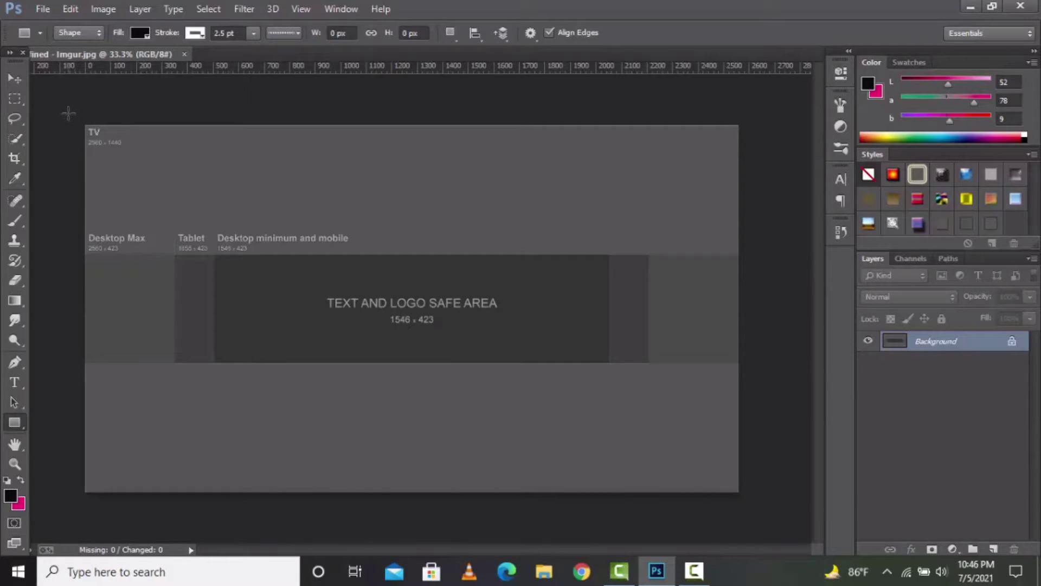
pyautogui.moveTo(69, 113); pyautogui.dragTo(746, 253)
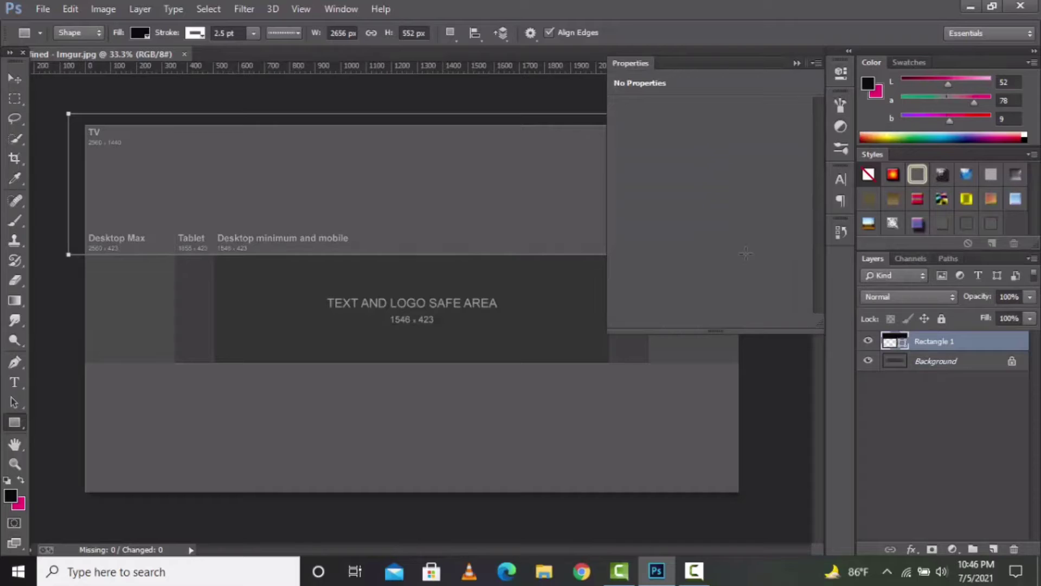
pyautogui.click(798, 367)
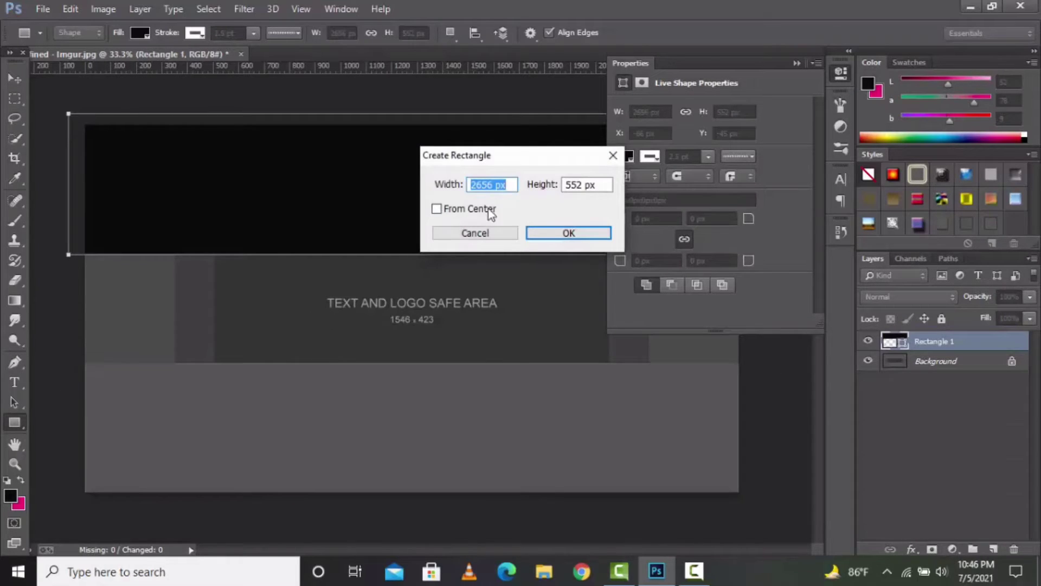
pyautogui.click(474, 233)
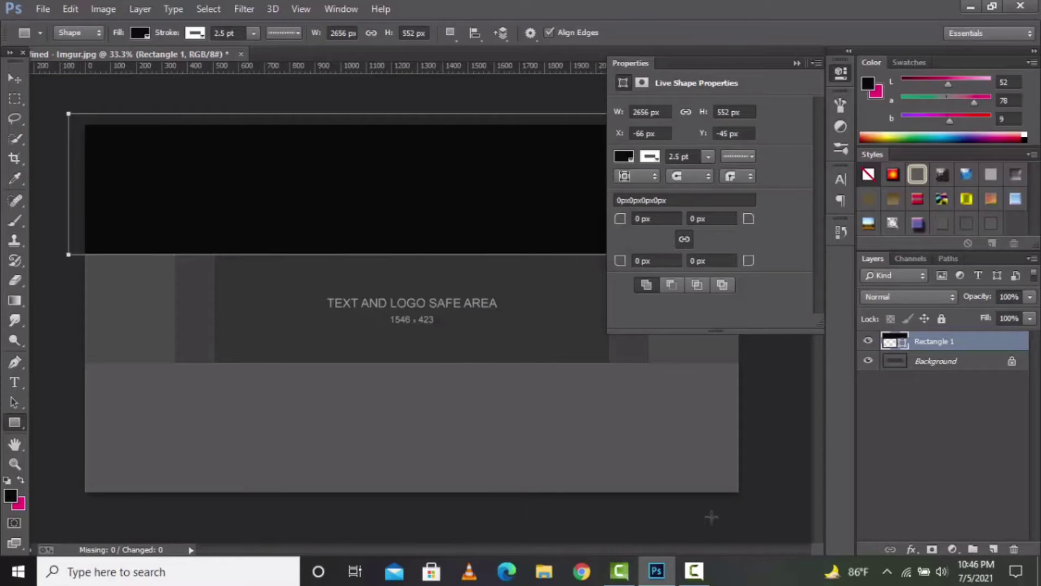
# Draw a black rectangle about 2740 × 555 px over the template area below the safe-area band.
pyautogui.moveTo(765, 494); pyautogui.dragTo(69, 357)
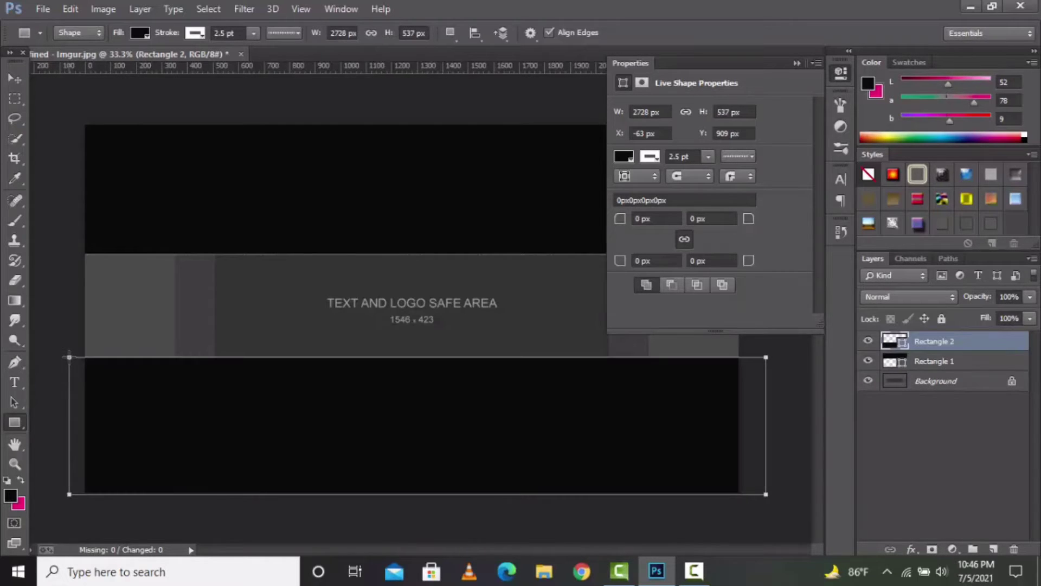
pyautogui.hotkey('ctrl', 'z')
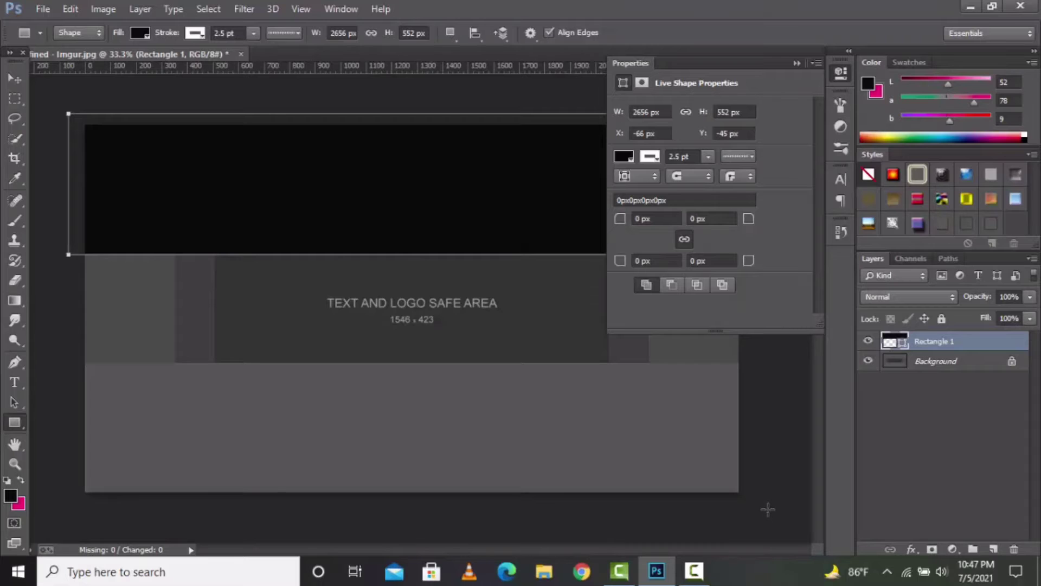
pyautogui.moveTo(765, 504); pyautogui.dragTo(66, 362)
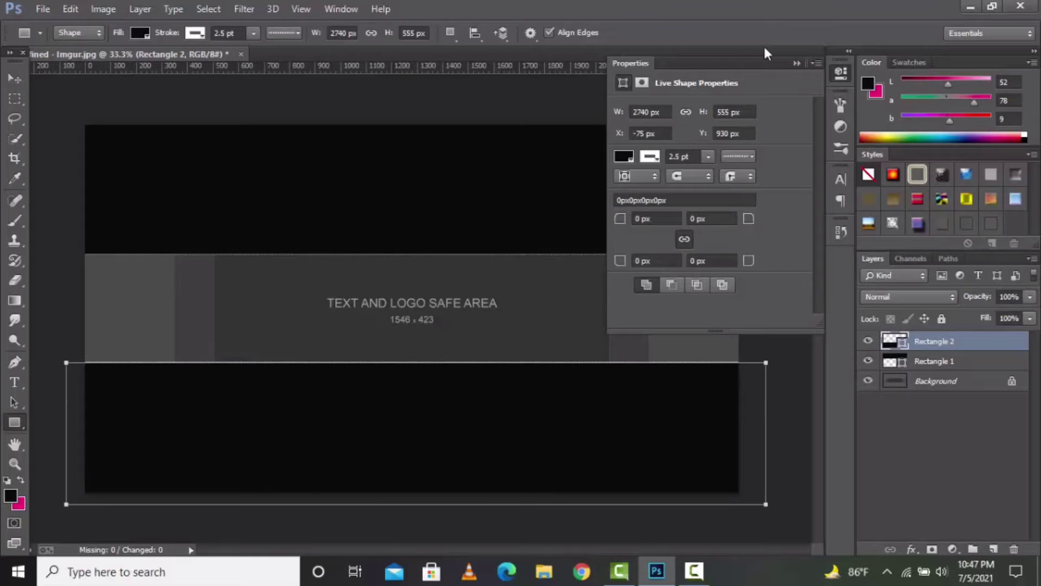
pyautogui.click(796, 63)
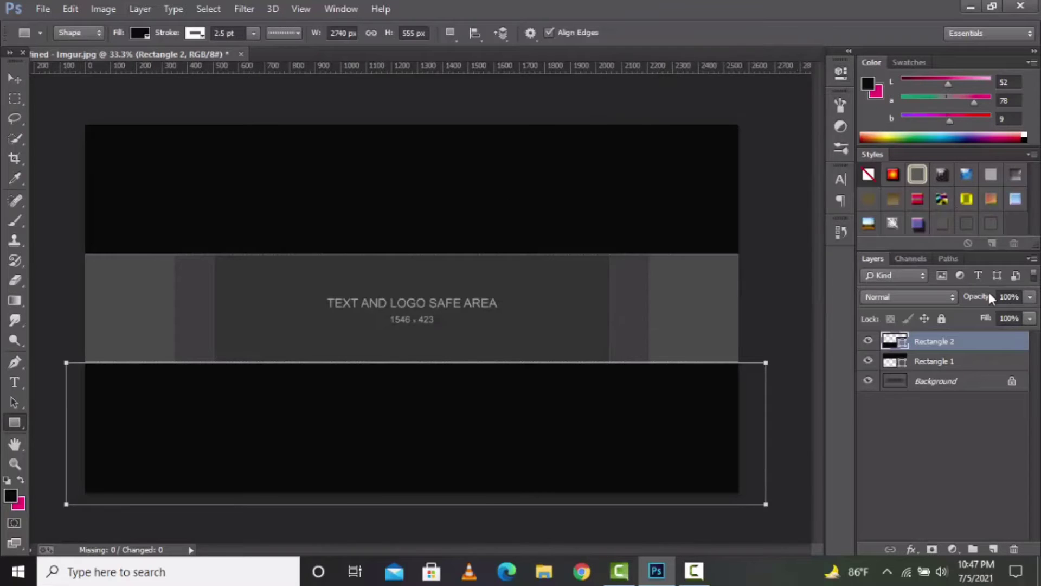
# Delete the Background layer containing the template image.
pyautogui.click(926, 381)
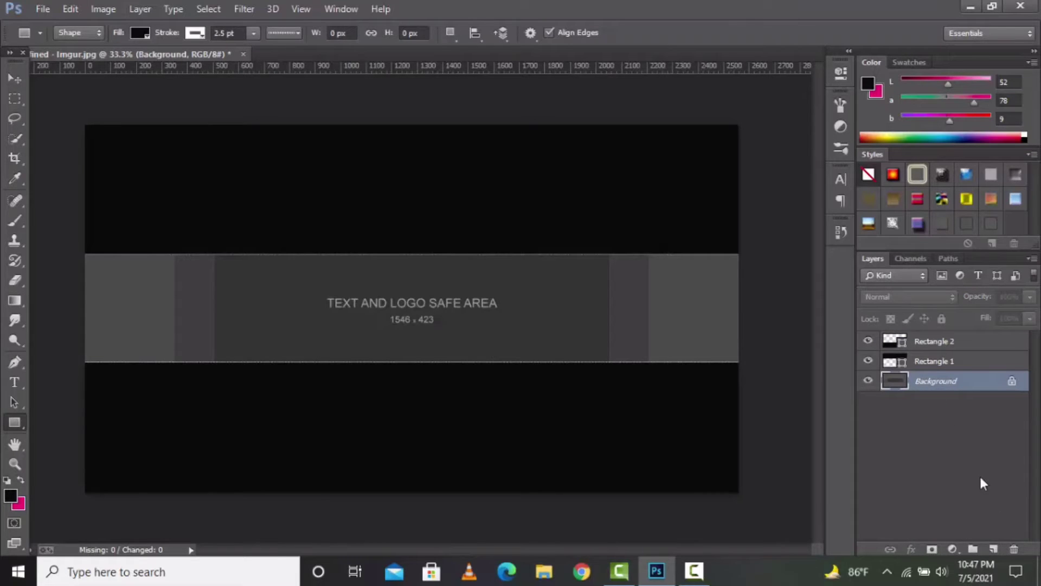
pyautogui.moveTo(958, 388); pyautogui.dragTo(1012, 550)
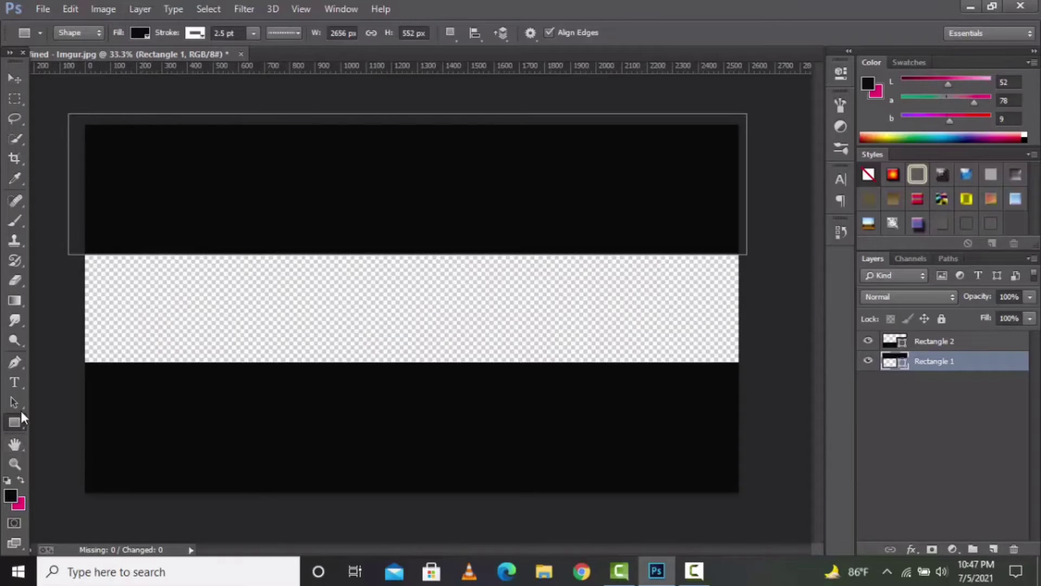
# Draw a rectangle about 2815 × 522 px across the transparent middle band and fill it with yellow.
pyautogui.moveTo(55, 240); pyautogui.dragTo(775, 374)
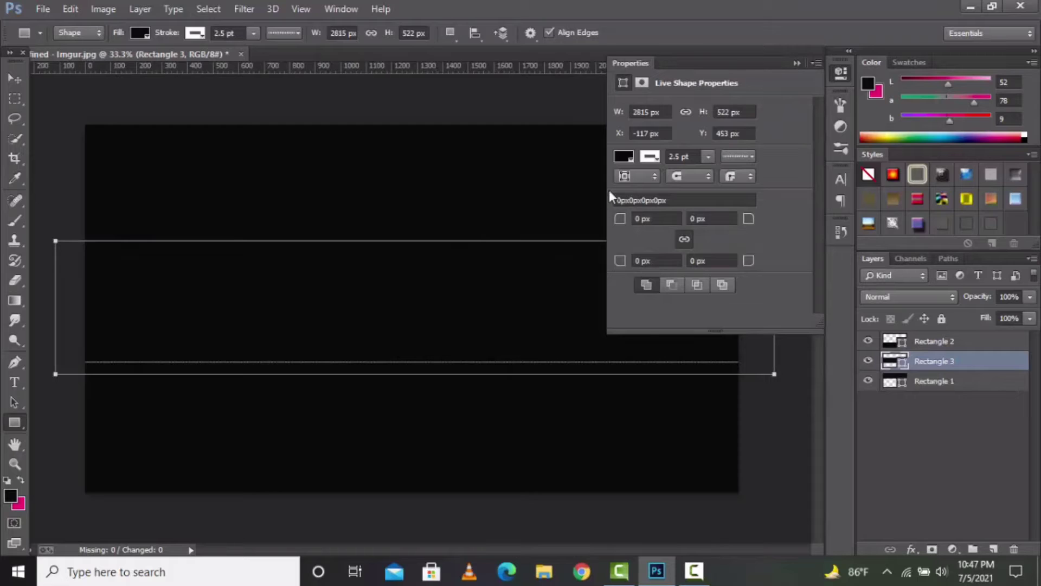
pyautogui.click(623, 160)
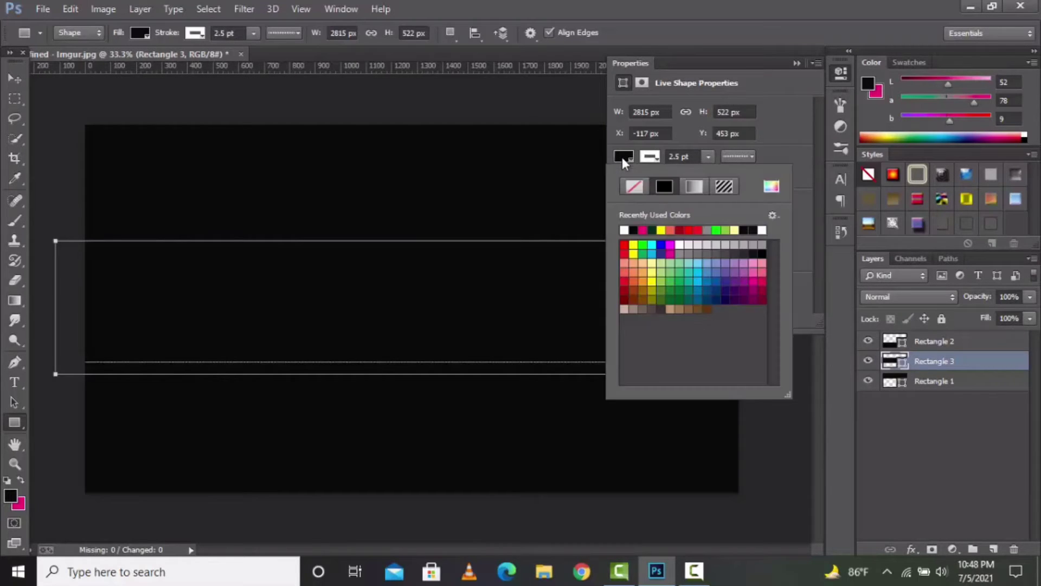
pyautogui.click(635, 253)
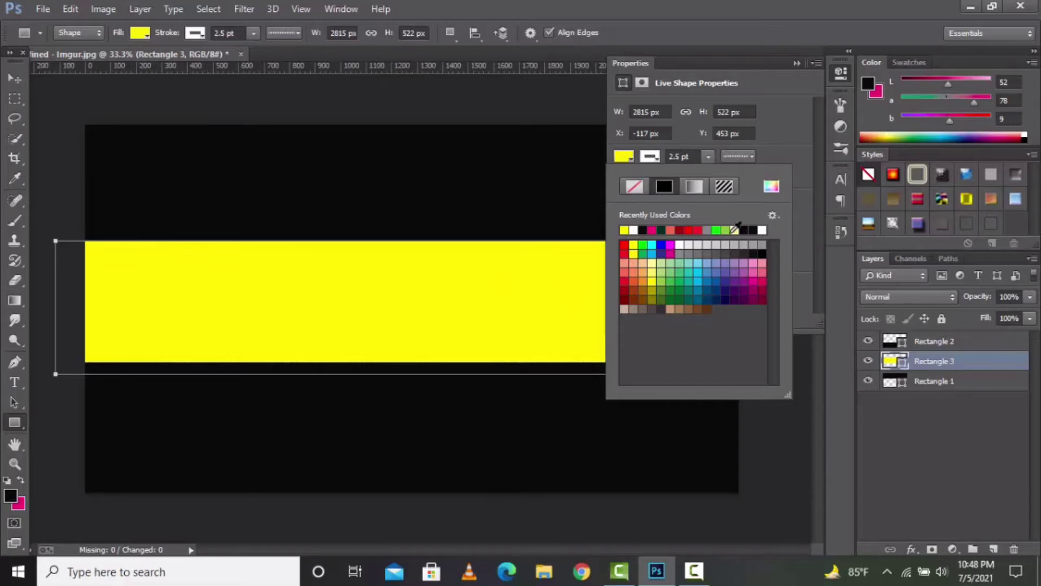
pyautogui.click(796, 63)
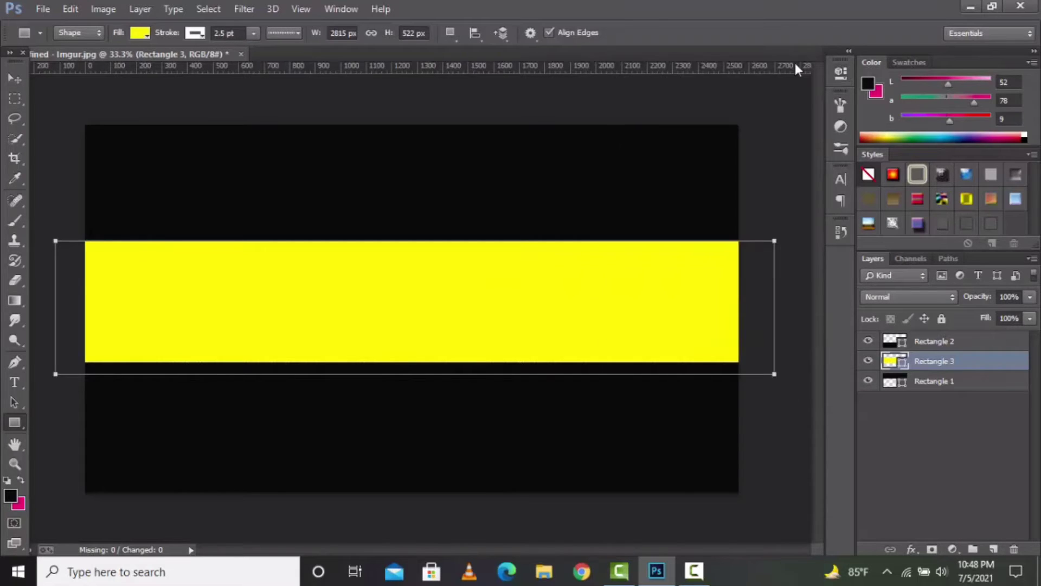
pyautogui.click(801, 418)
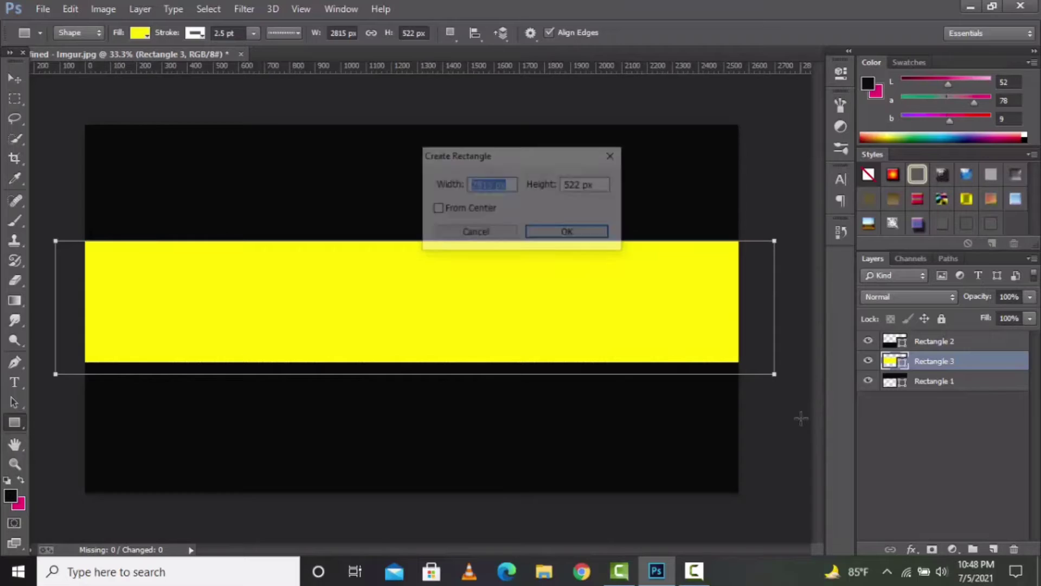
pyautogui.click(587, 233)
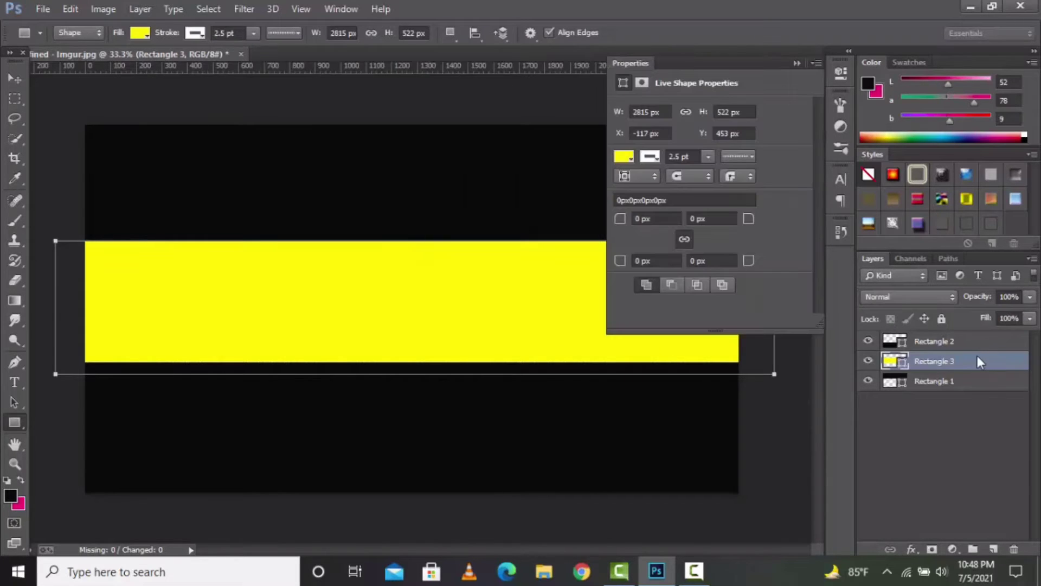
pyautogui.click(795, 63)
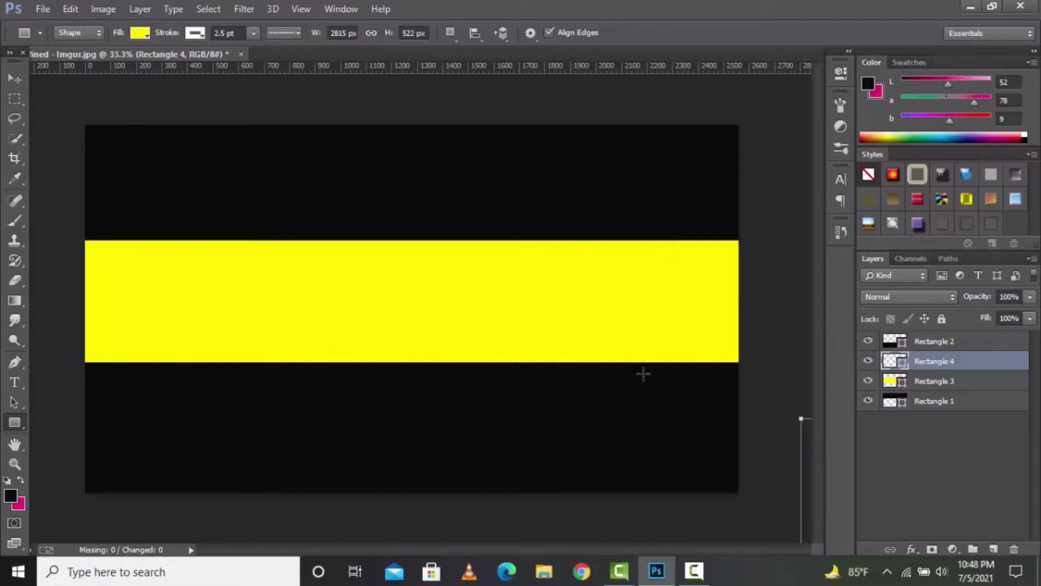
# Move the yellow rectangle's layer beneath all other rectangle layers and clear the layer selection.
pyautogui.click(933, 381)
pyautogui.moveTo(936, 382); pyautogui.dragTo(946, 420)
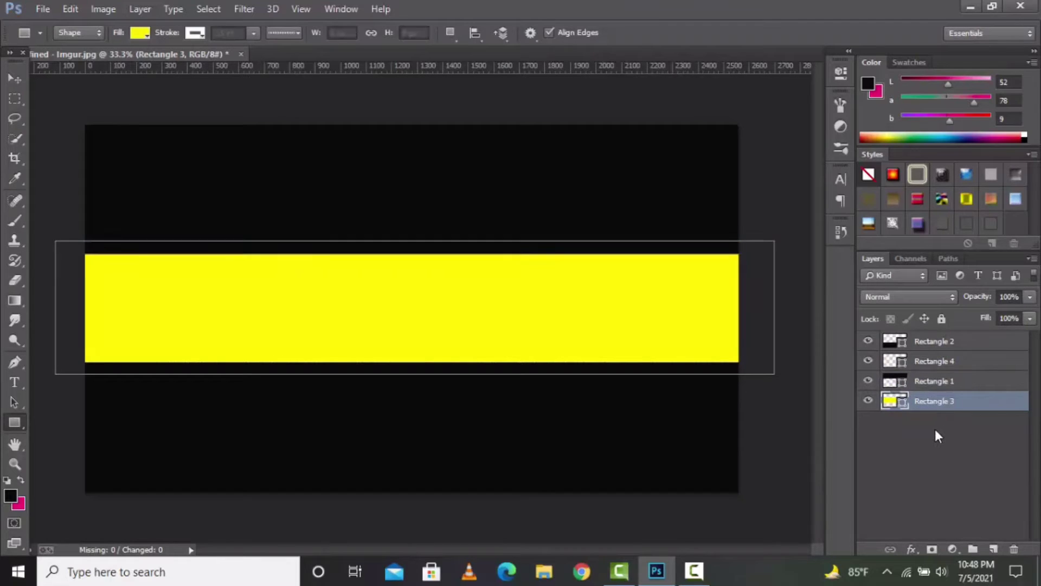
pyautogui.click(935, 429)
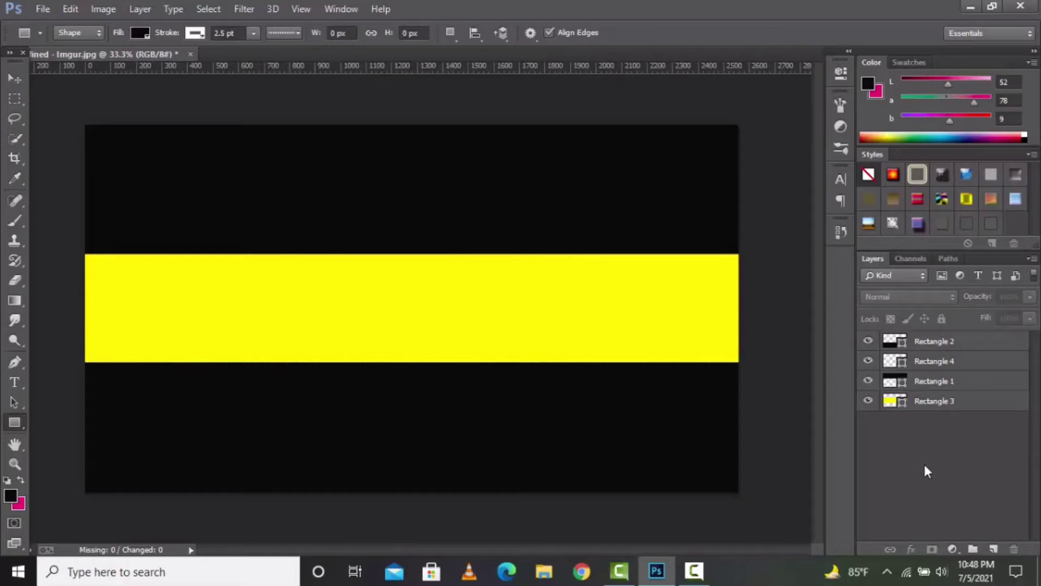
# Add a new layer and place the black 72 pt text "Real" on the left part of the yellow band.
pyautogui.click(973, 549)
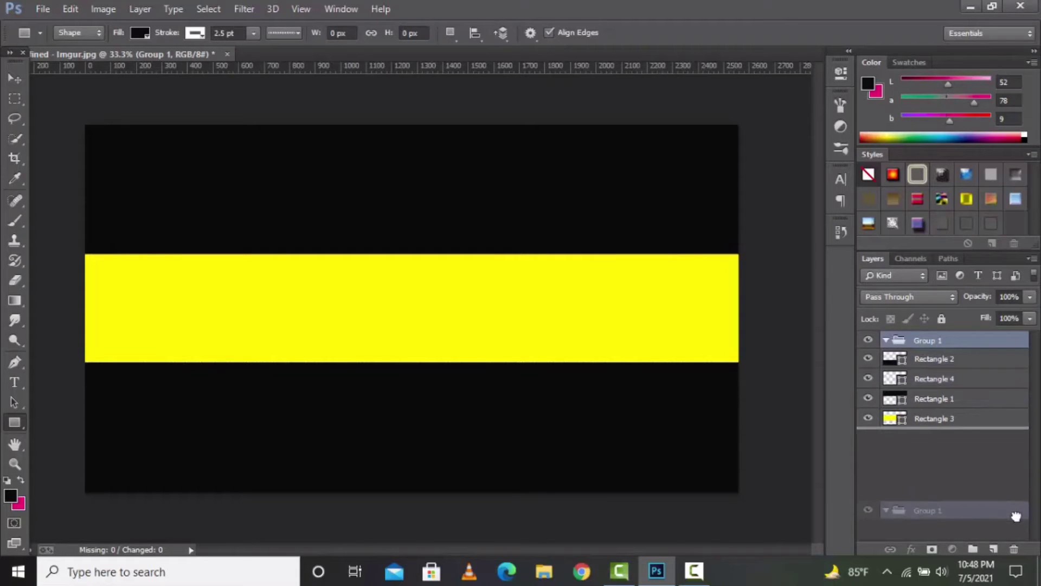
pyautogui.click(1014, 550)
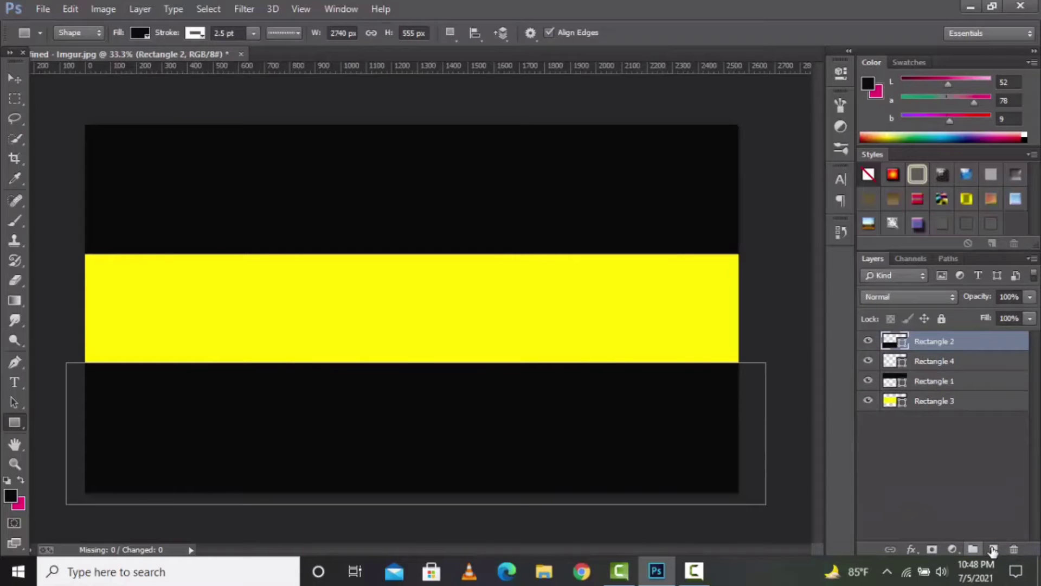
pyautogui.click(993, 550)
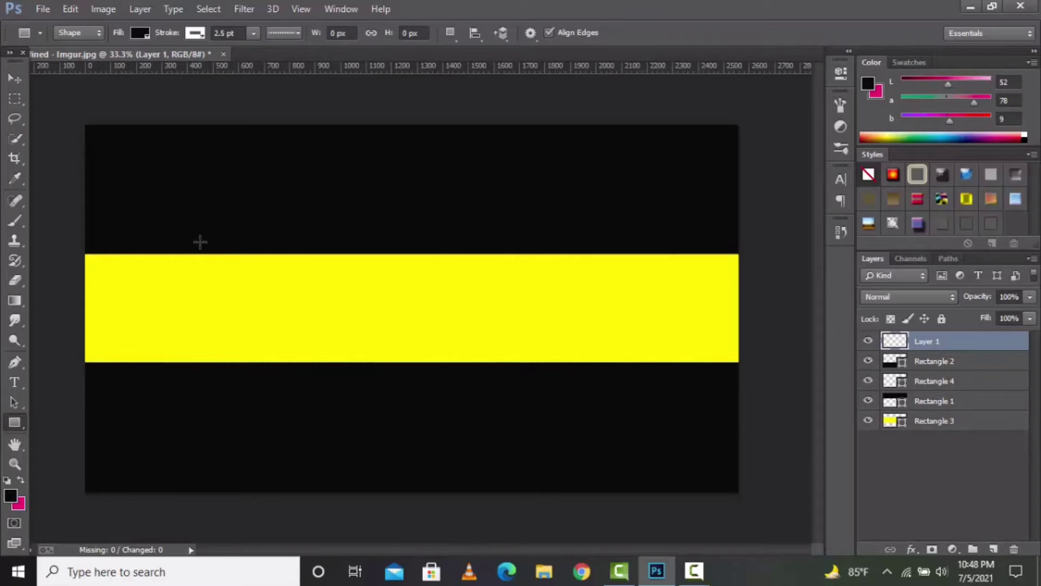
pyautogui.click(12, 382)
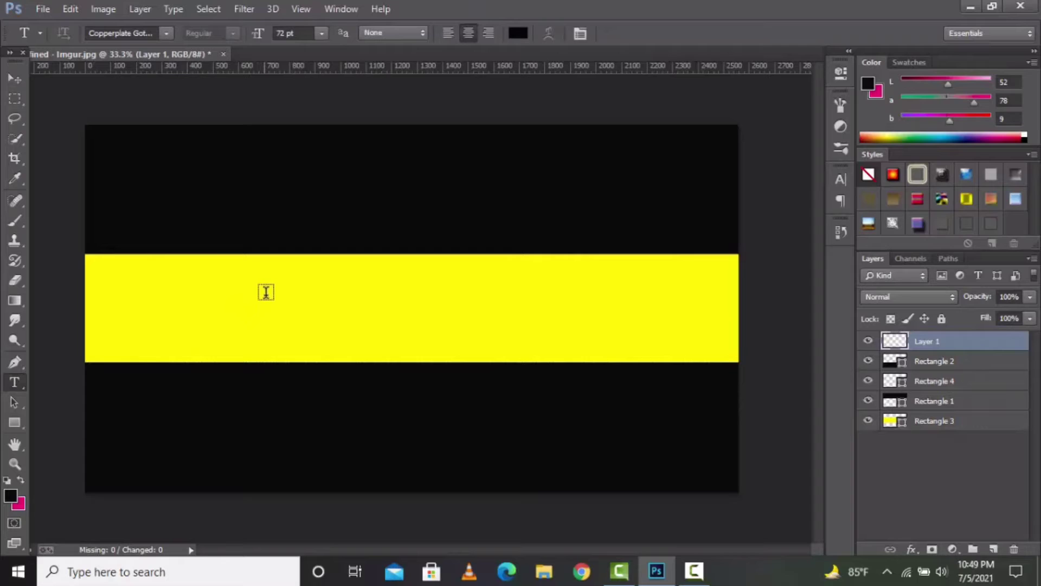
pyautogui.click(288, 291)
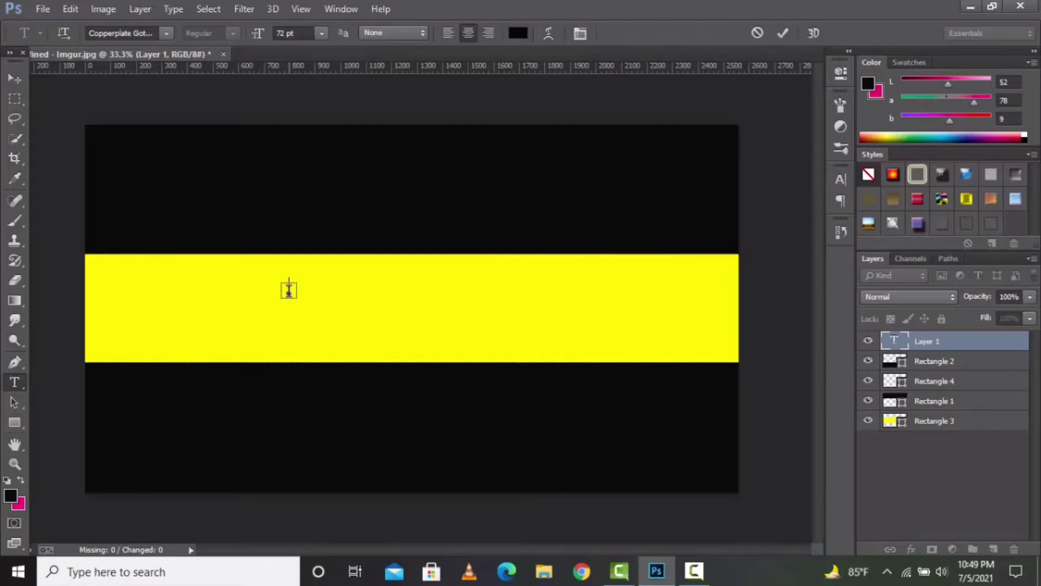
pyautogui.write('REAL')
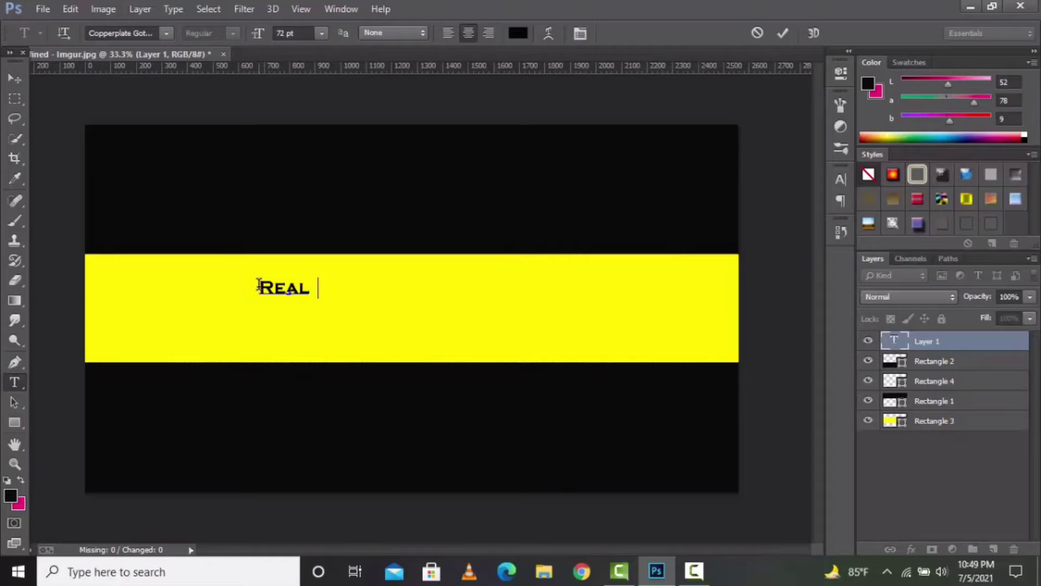
# Scale the "Real" text to about 210% width and 231% height, and place it near the band's upper edge.
pyautogui.moveTo(258, 285); pyautogui.dragTo(312, 292)
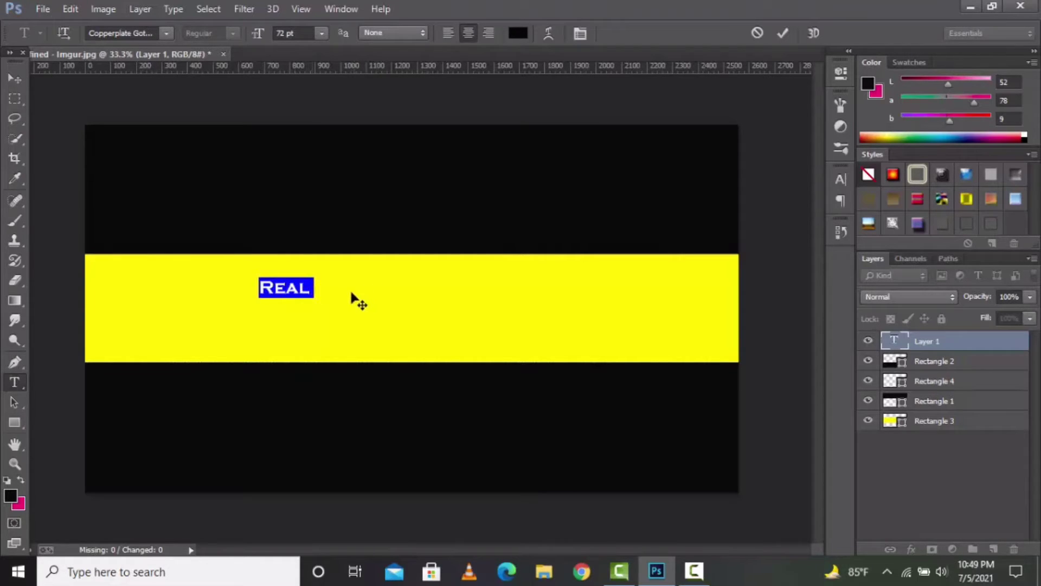
pyautogui.click(20, 82)
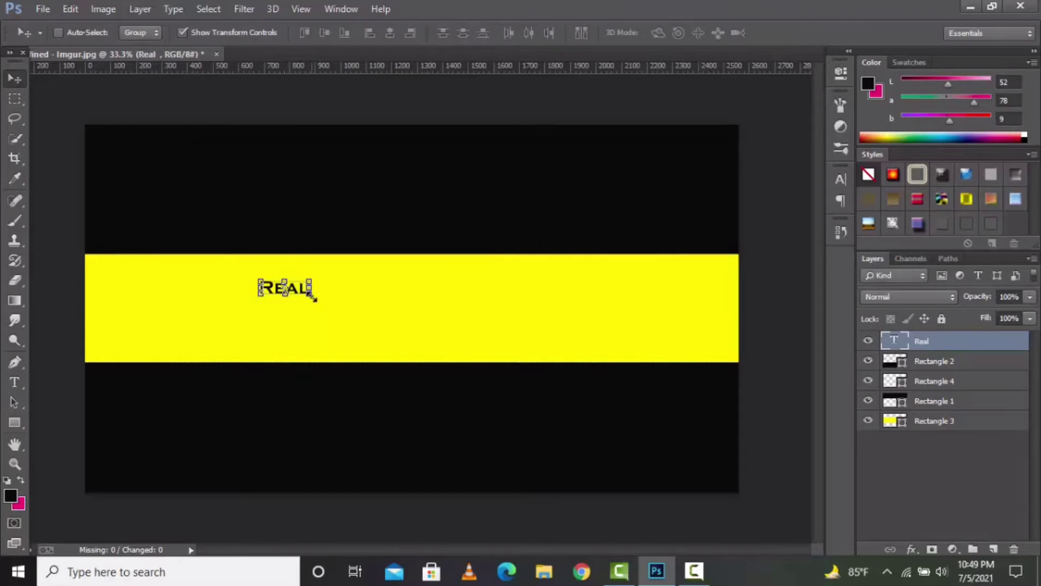
pyautogui.moveTo(313, 297)
pyautogui.mouseDown()
pyautogui.moveTo(343, 320)
pyautogui.moveTo(382, 323)
pyautogui.moveTo(331, 297)
pyautogui.moveTo(328, 284)
pyautogui.mouseUp()
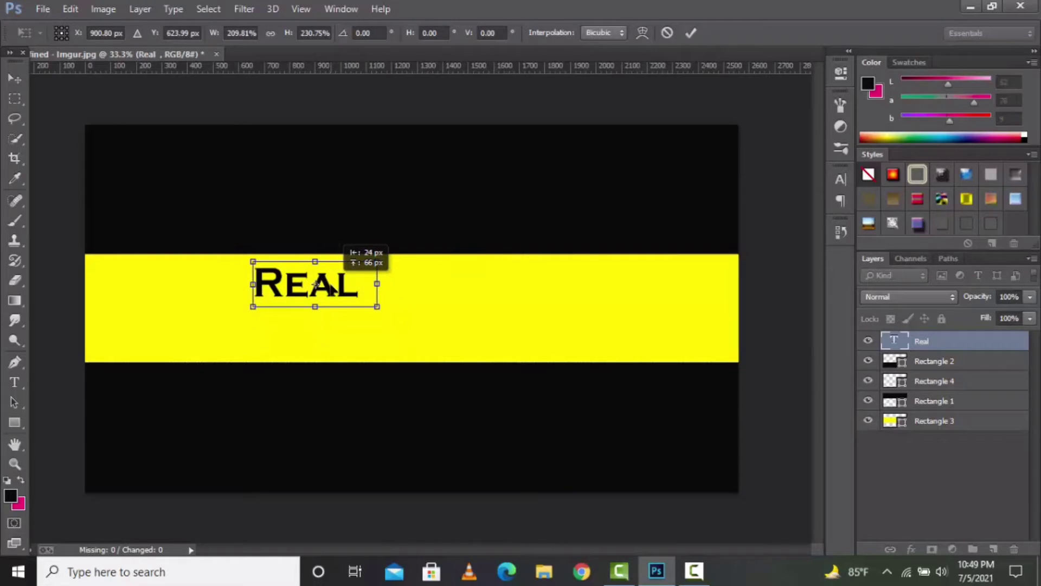
pyautogui.moveTo(316, 285); pyautogui.dragTo(337, 286)
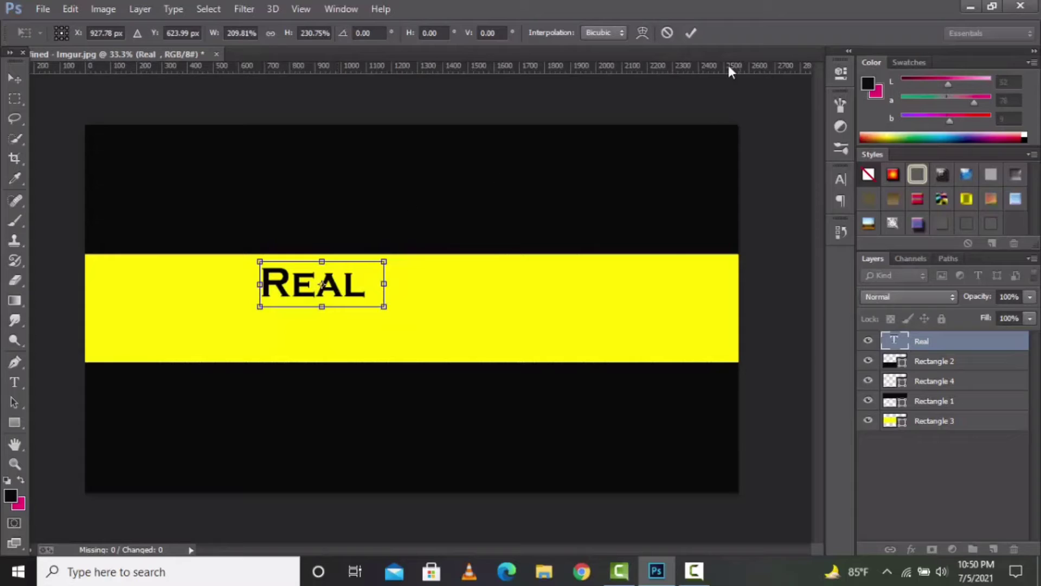
pyautogui.click(687, 31)
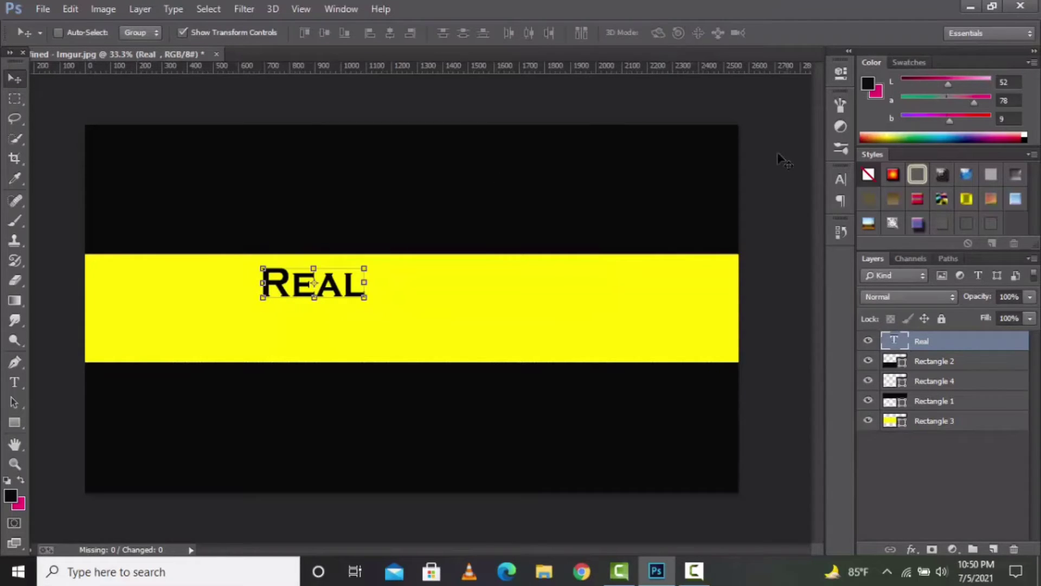
# Add the black 72 pt text "Green" on its own layer, just beside the end of "Real" on the yellow band.
pyautogui.click(13, 386)
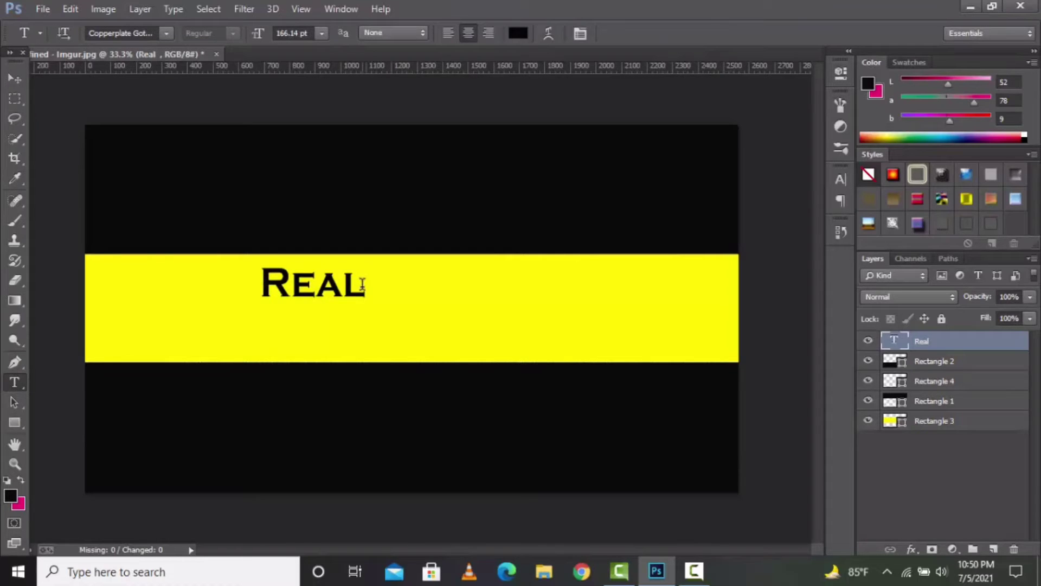
pyautogui.click(390, 296)
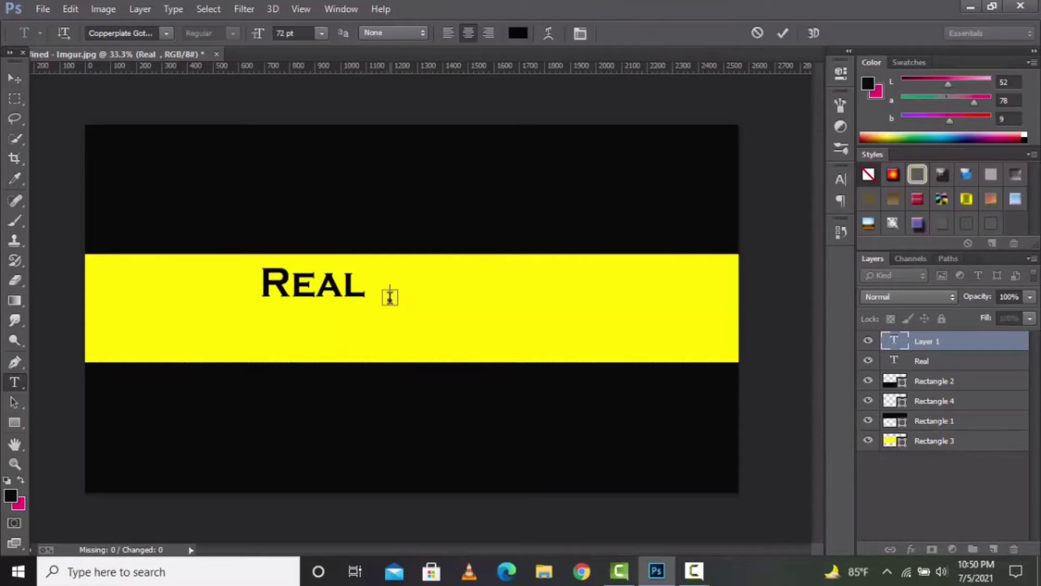
pyautogui.write('g')
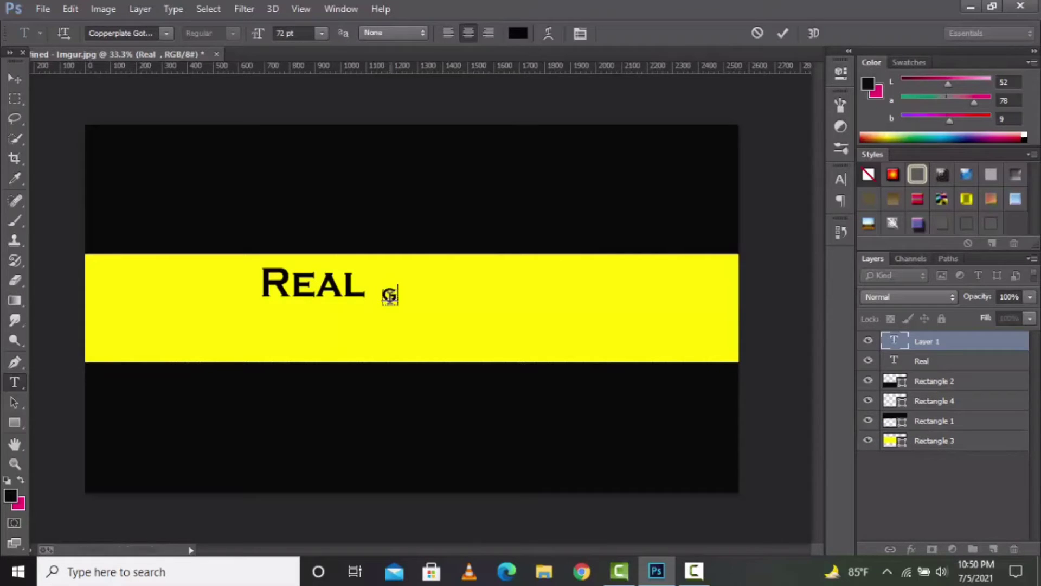
pyautogui.write('reen')
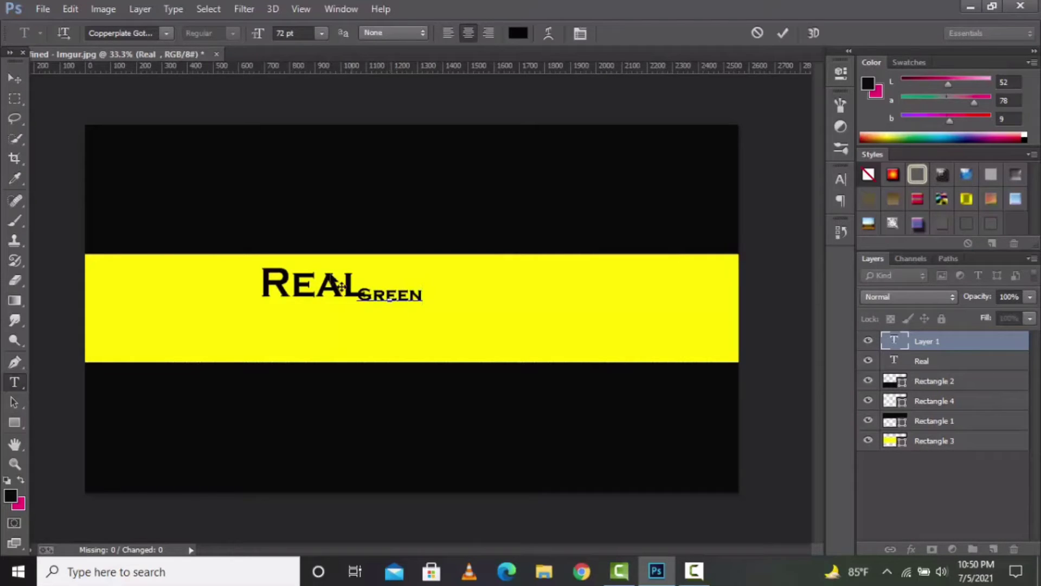
# Scale the "Green" text to about 163% width and 188% height, and place it diagonally below the end of "Real".
pyautogui.click(21, 82)
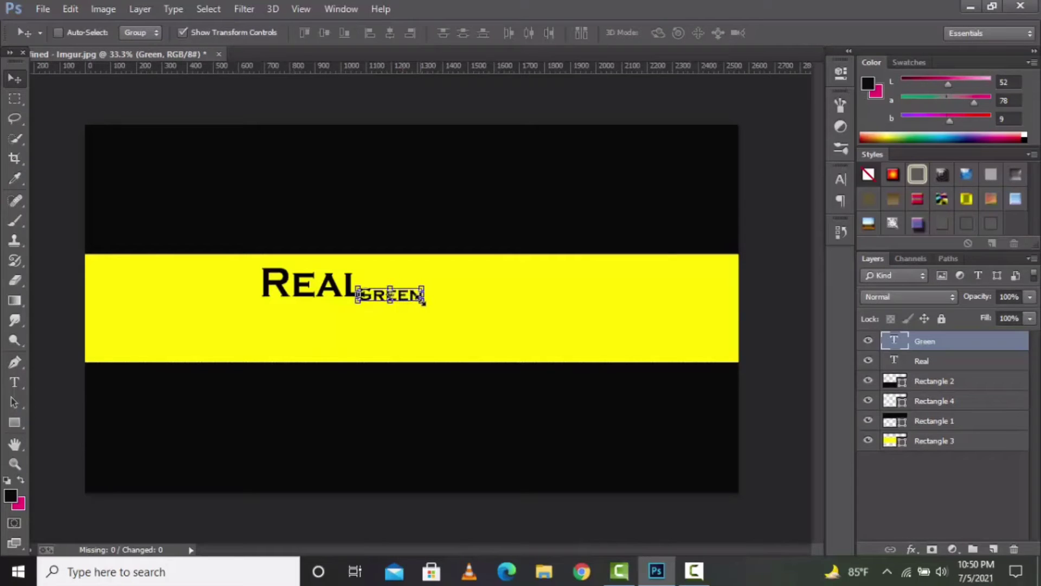
pyautogui.moveTo(423, 300); pyautogui.dragTo(456, 318)
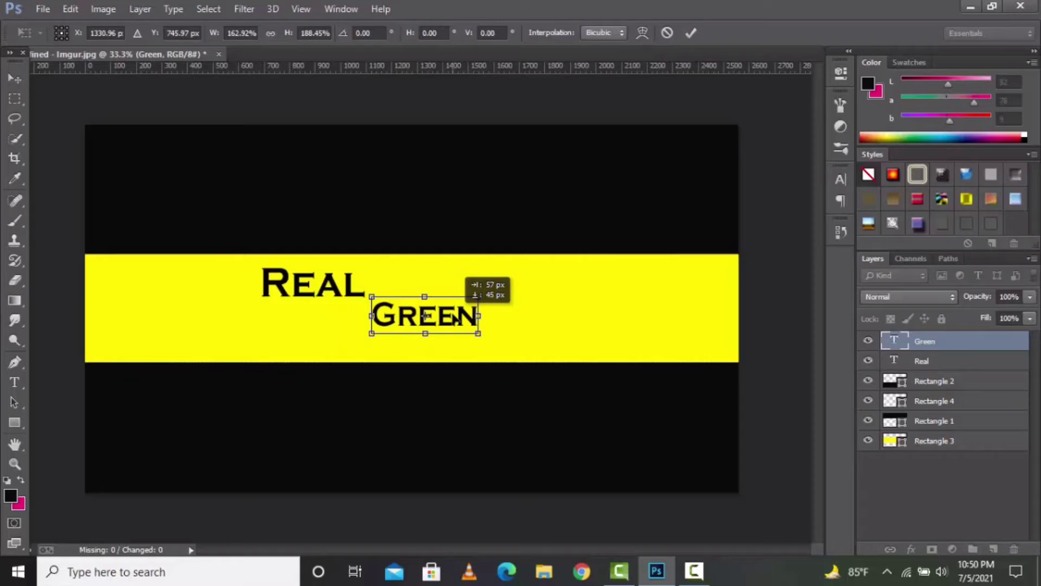
pyautogui.moveTo(456, 318); pyautogui.dragTo(456, 318)
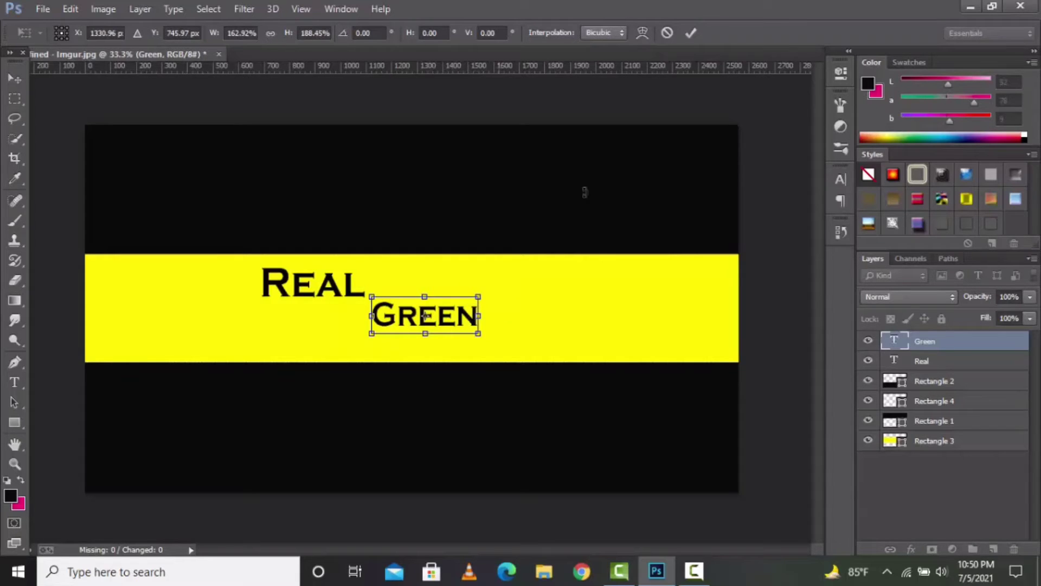
pyautogui.click(690, 34)
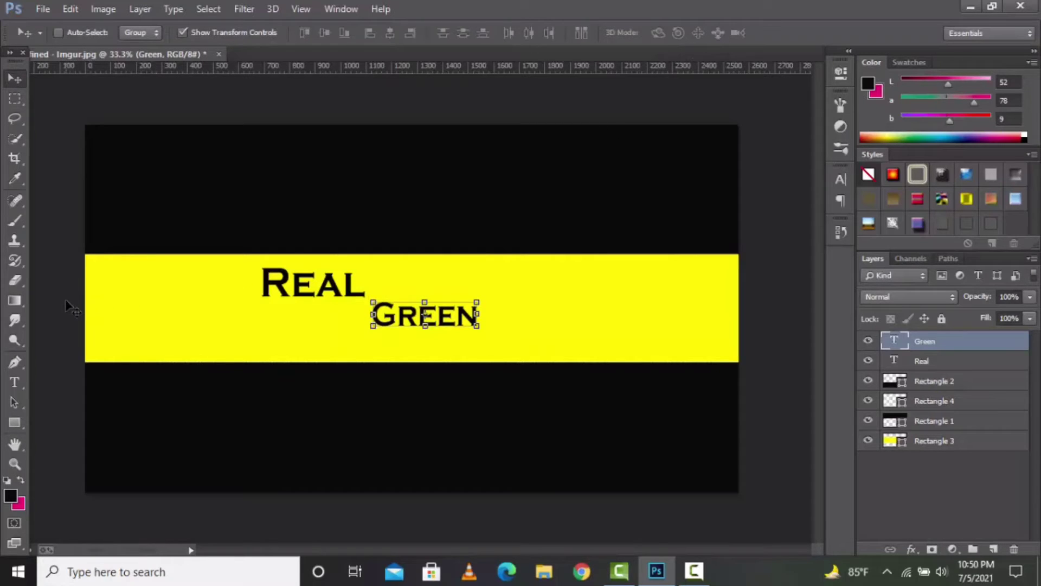
# Add the black 72 pt text "Tech" on its own layer, following "Green" on the yellow band.
pyautogui.click(14, 382)
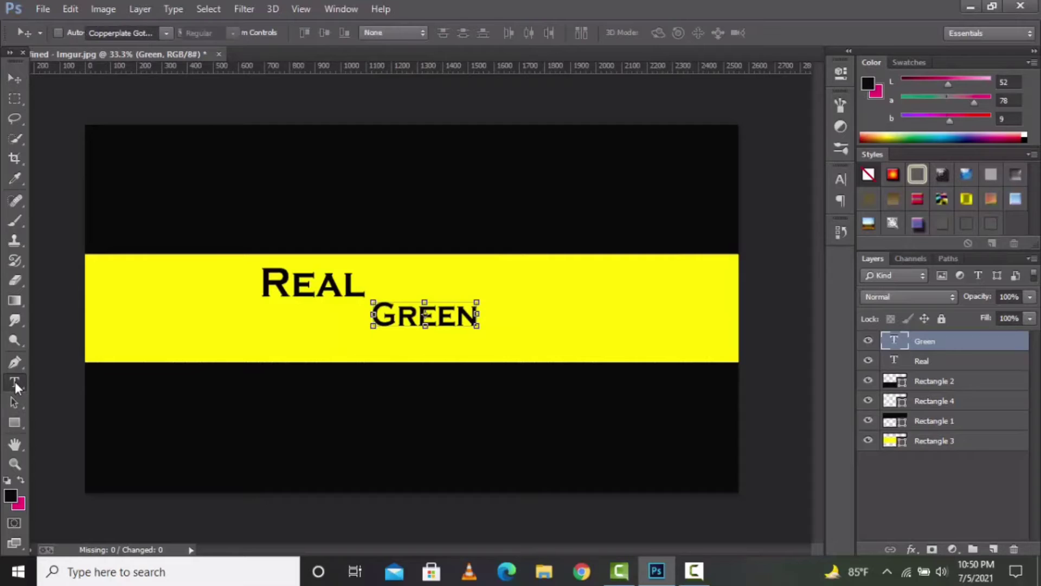
pyautogui.click(513, 315)
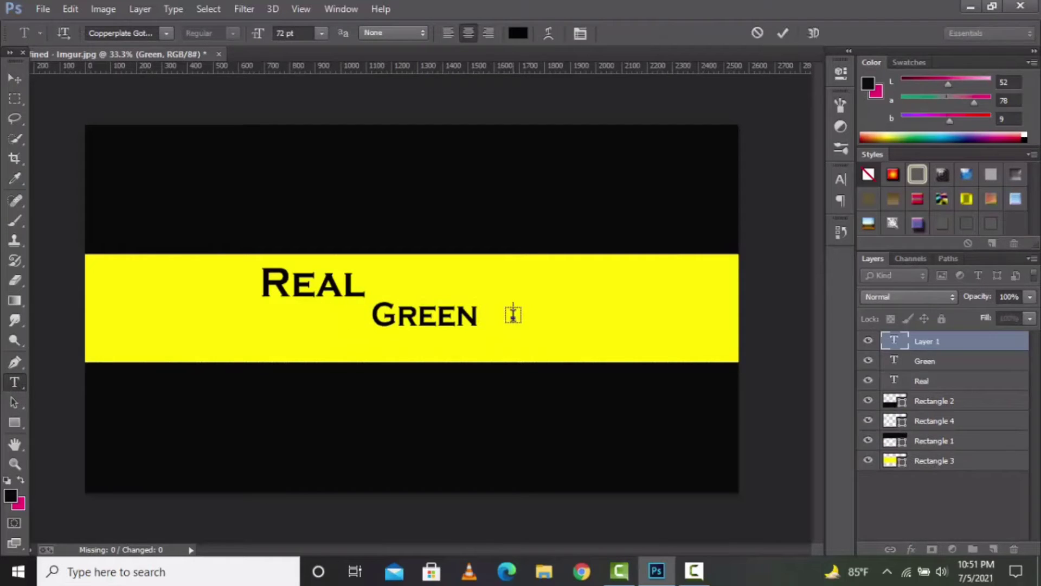
pyautogui.write('zt')
pyautogui.press('BackSpace')
pyautogui.press('BackSpace')
pyautogui.write('Tech')
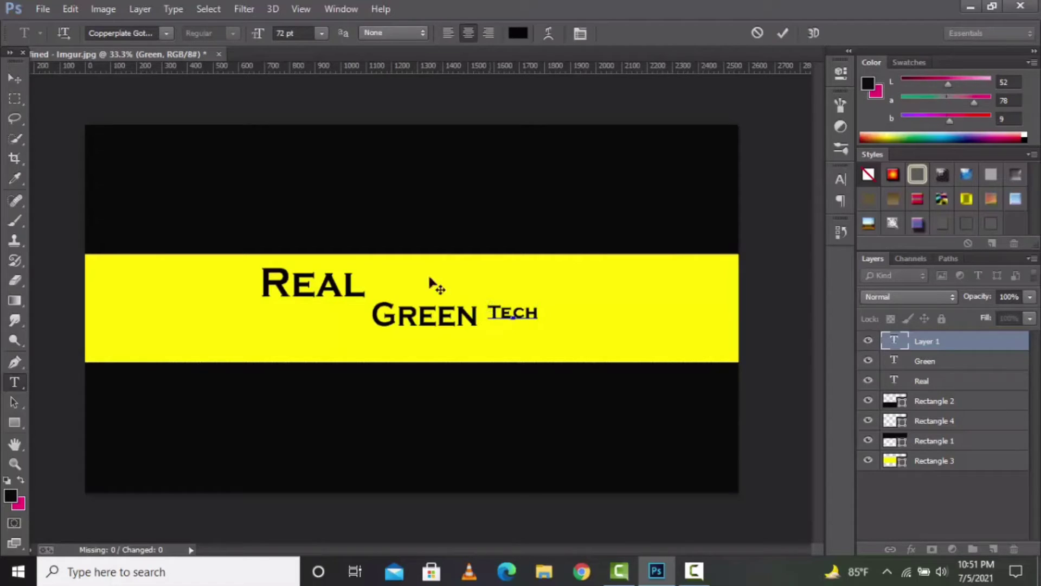
# Scale the "Tech" text to about 124% width and 115% height, keeping it beside "Green".
pyautogui.click(14, 79)
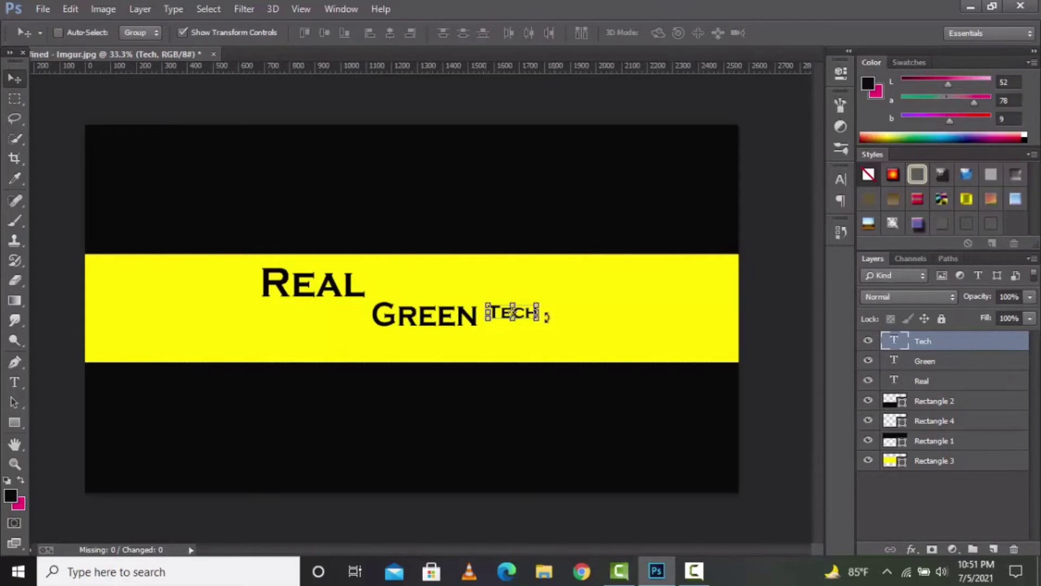
pyautogui.moveTo(537, 321)
pyautogui.mouseDown()
pyautogui.moveTo(552, 324)
pyautogui.moveTo(535, 320)
pyautogui.mouseUp()
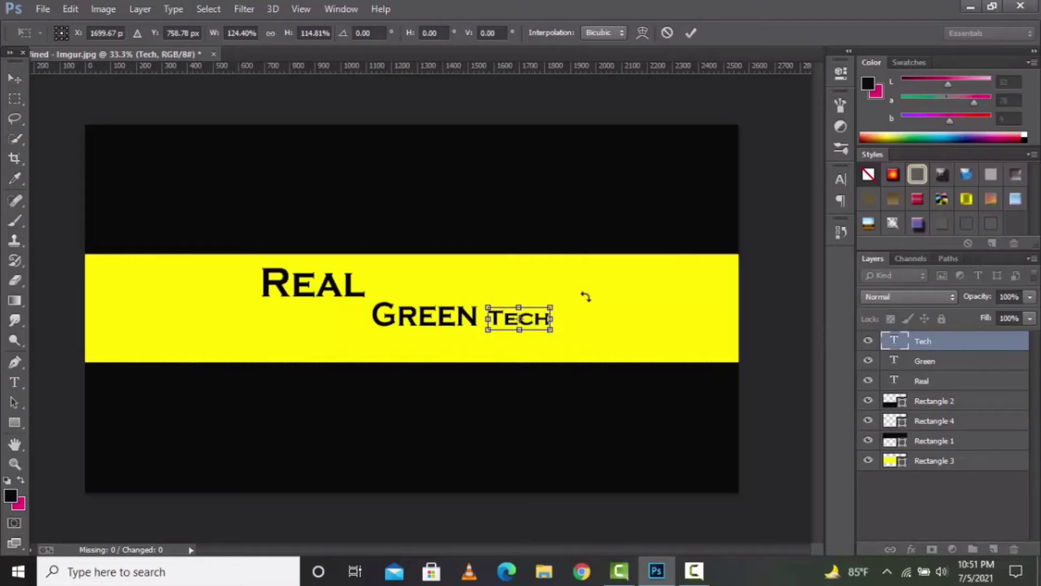
pyautogui.click(688, 34)
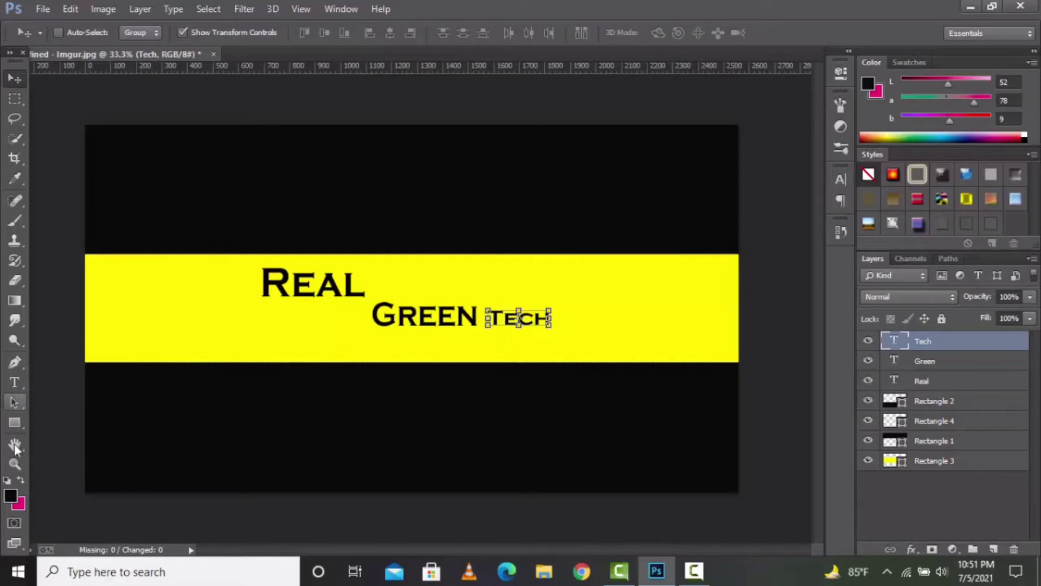
pyautogui.click(15, 464)
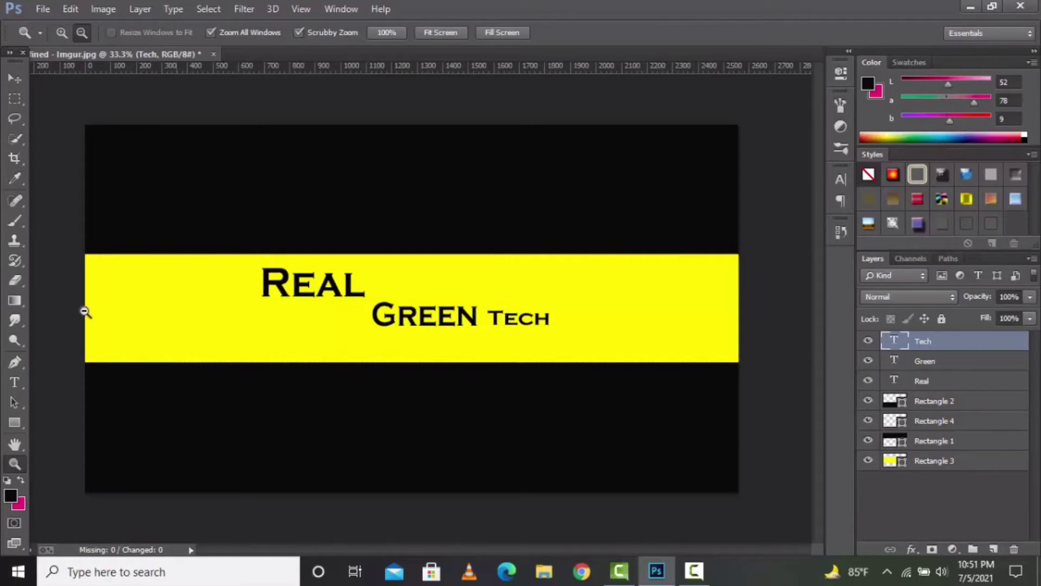
# Try several preset layer styles on the "Real" text and settle on Striped Cone (Button).
pyautogui.click(14, 382)
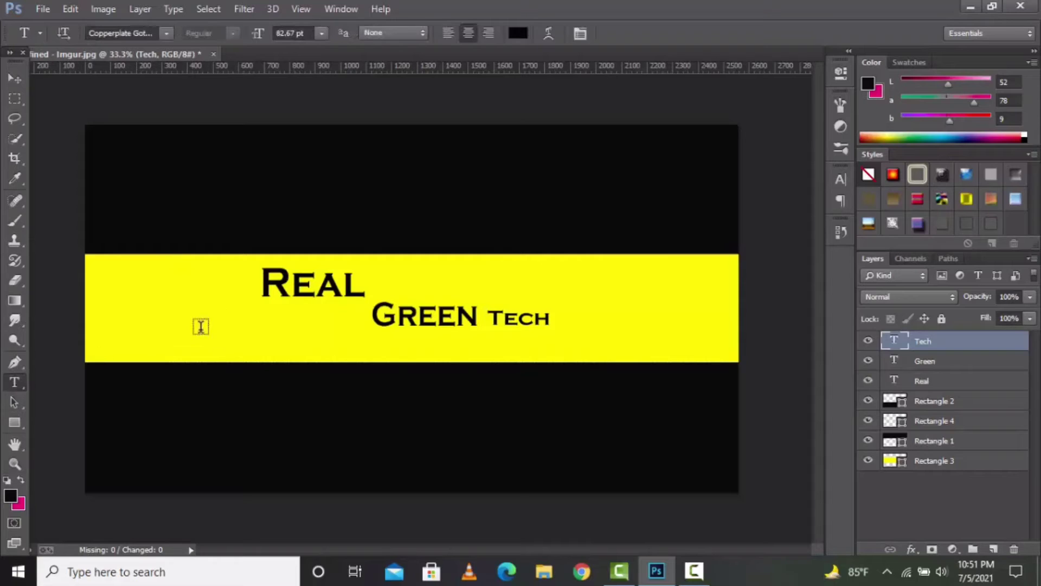
pyautogui.click(263, 283)
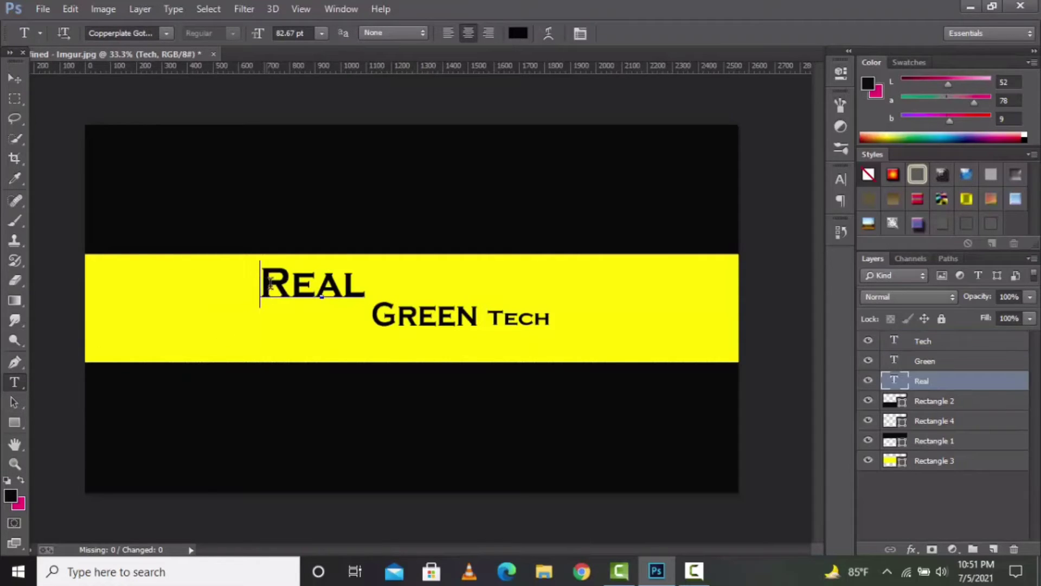
pyautogui.moveTo(263, 283); pyautogui.dragTo(368, 283)
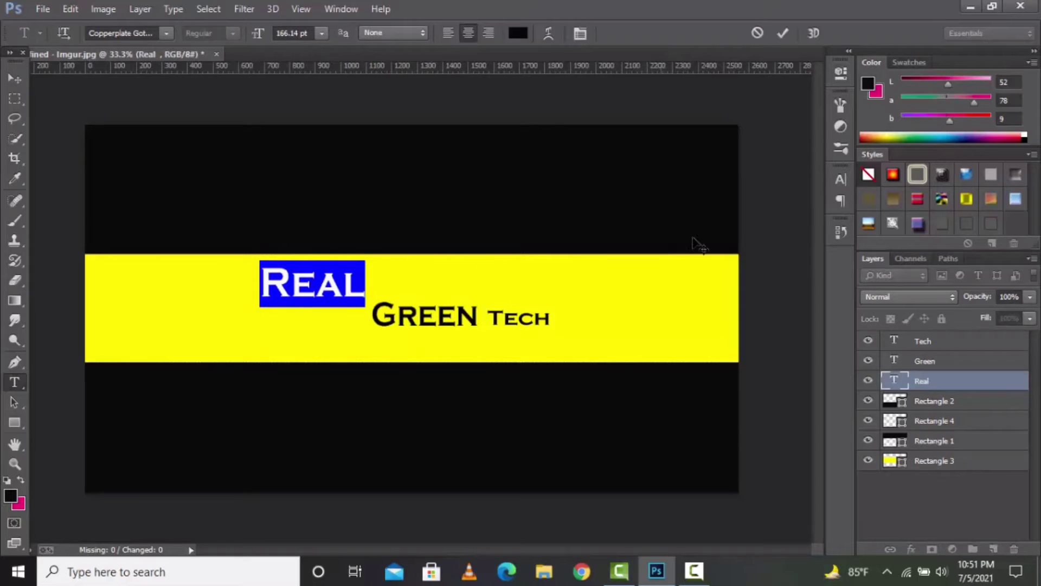
pyautogui.click(892, 179)
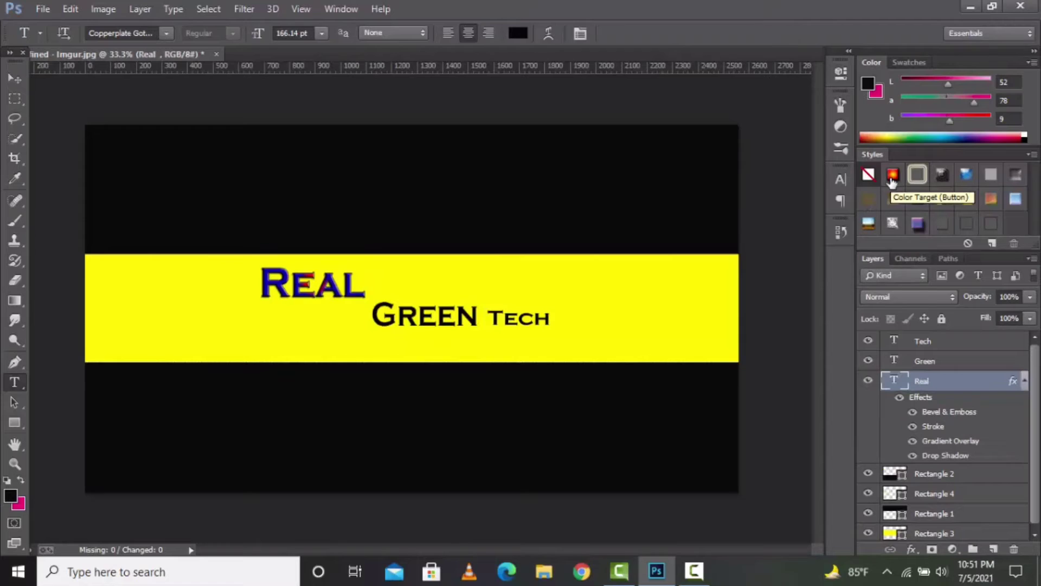
pyautogui.click(922, 173)
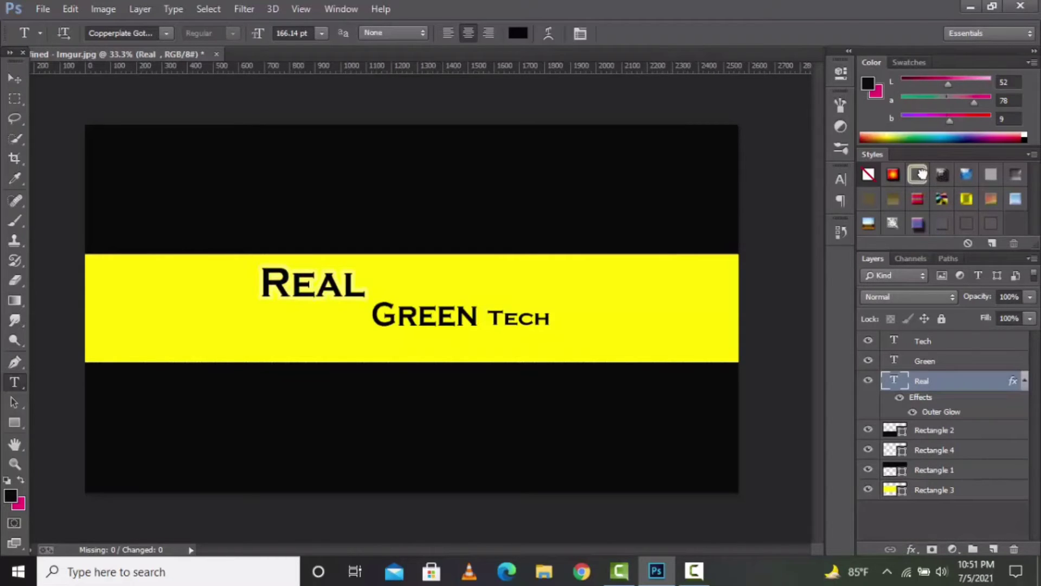
pyautogui.click(942, 174)
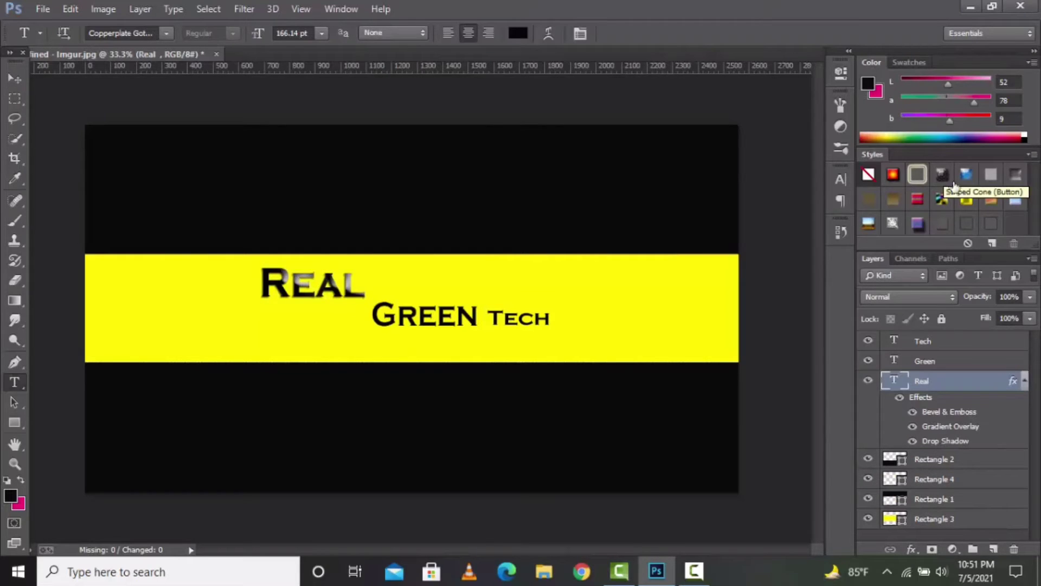
pyautogui.click(988, 201)
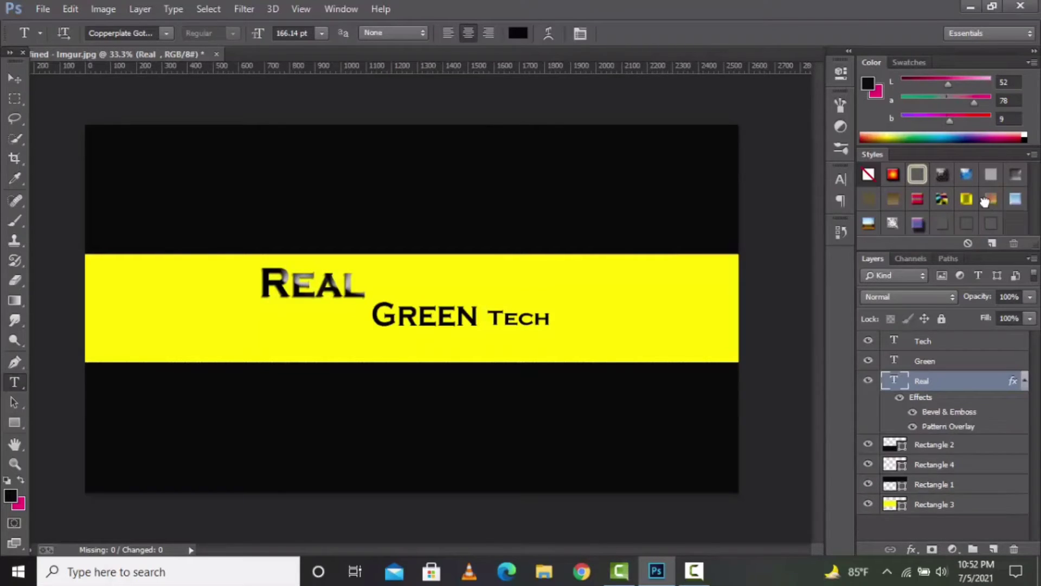
pyautogui.click(943, 179)
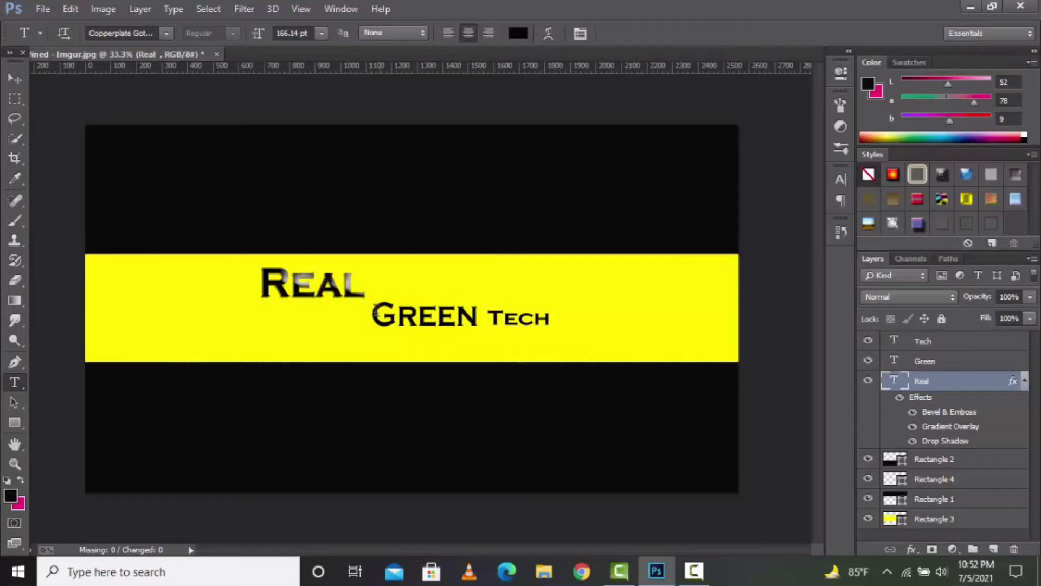
# Apply the Striped Cone (Button) style to the "Green" and "Tech" texts.
pyautogui.moveTo(371, 310); pyautogui.dragTo(498, 315)
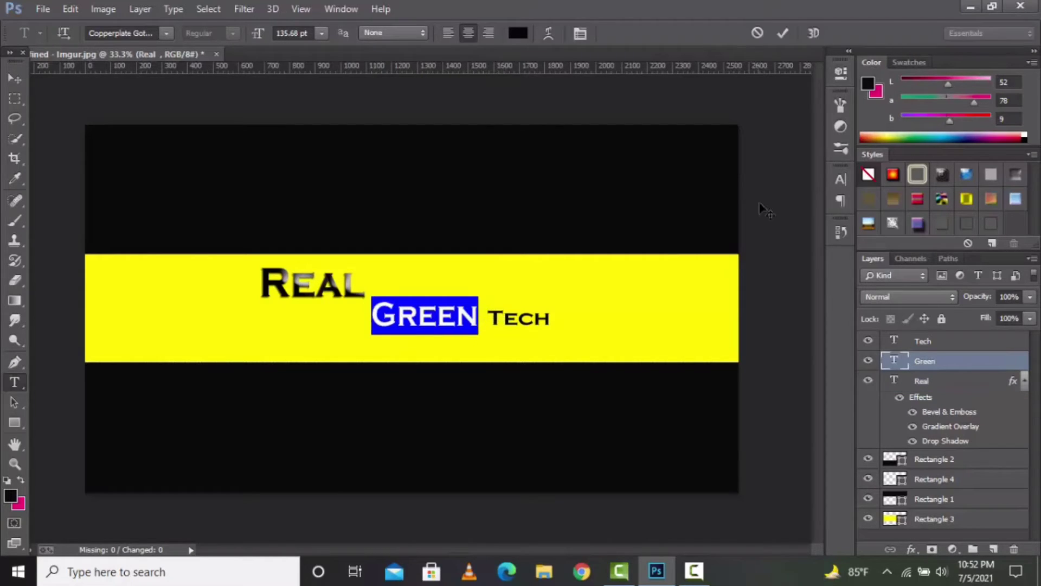
pyautogui.click(949, 179)
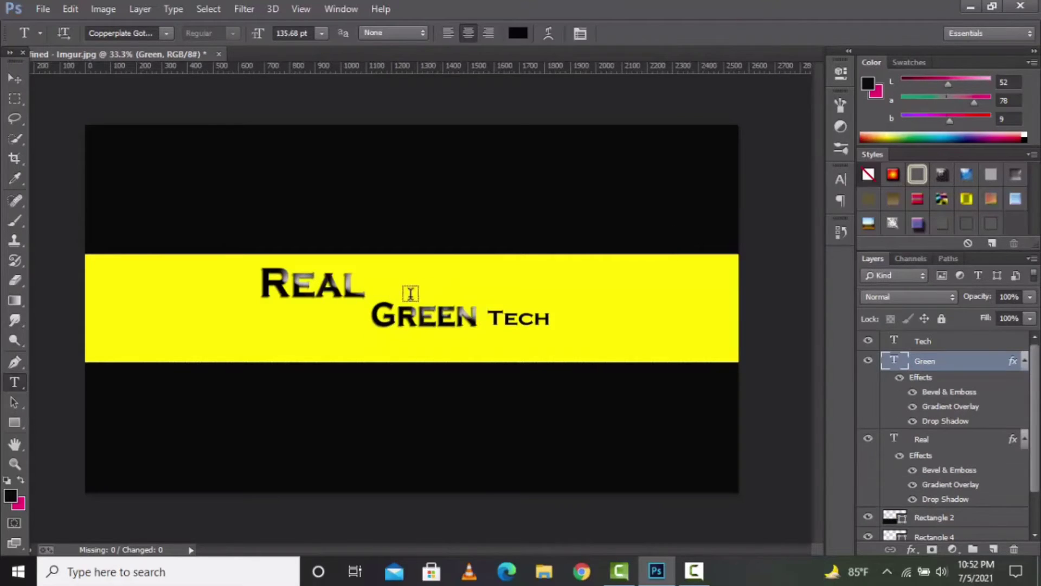
pyautogui.moveTo(491, 314); pyautogui.dragTo(562, 314)
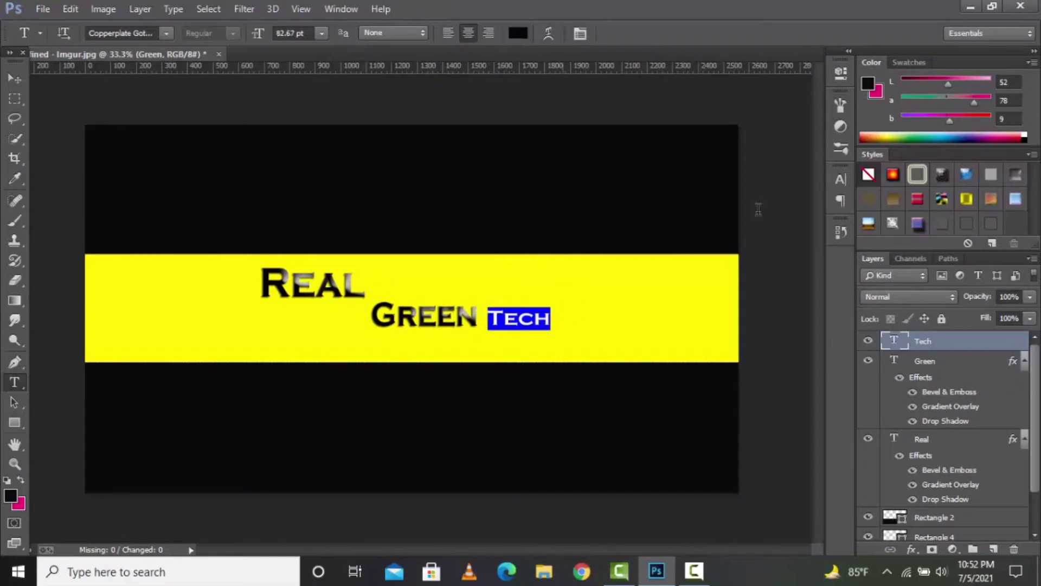
pyautogui.click(940, 168)
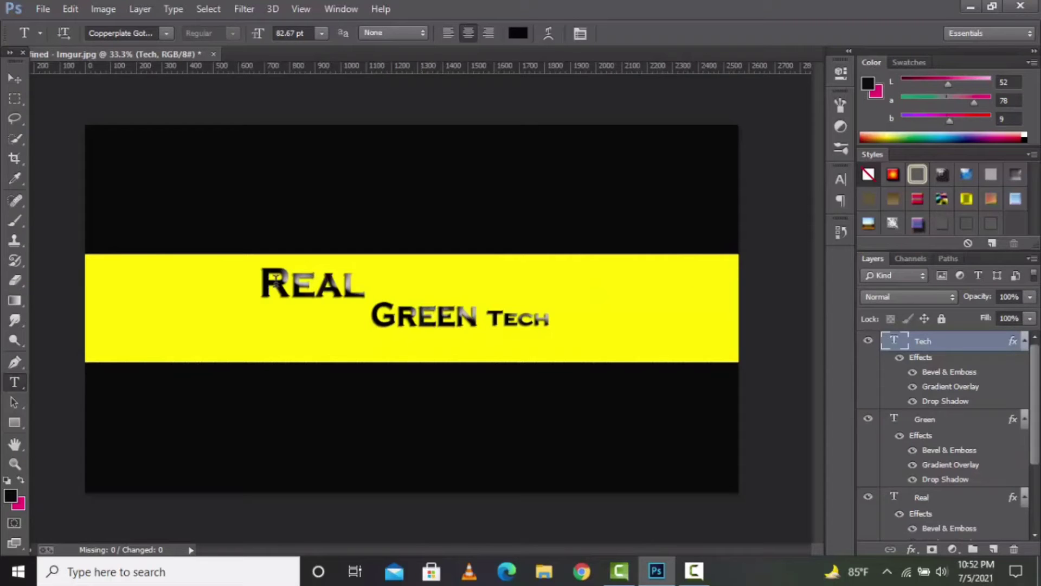
# Try the purple preset style on the "Real" text, and reapply Striped Cone (Button) to it.
pyautogui.moveTo(264, 282); pyautogui.dragTo(365, 285)
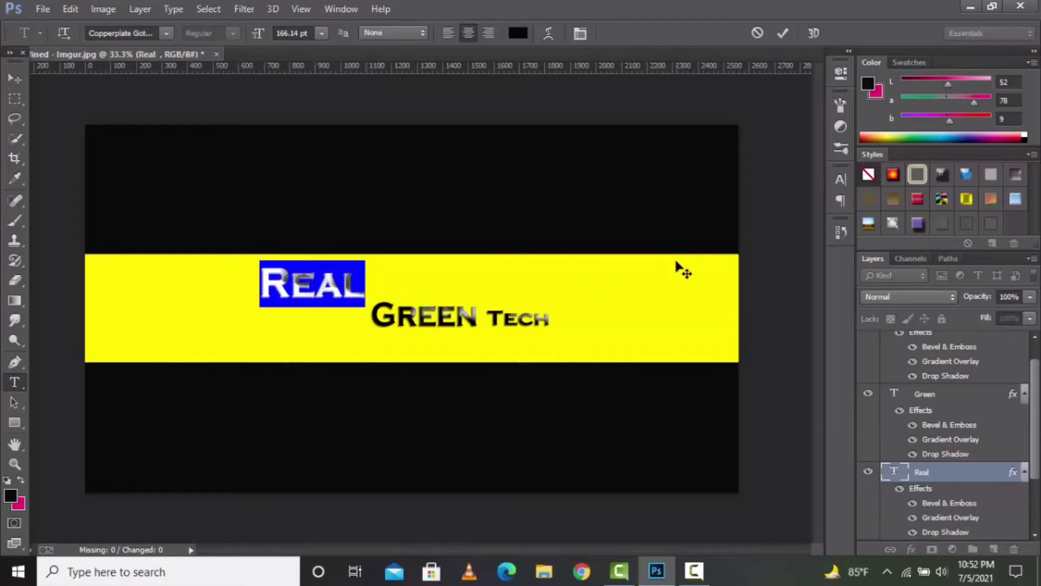
pyautogui.click(917, 226)
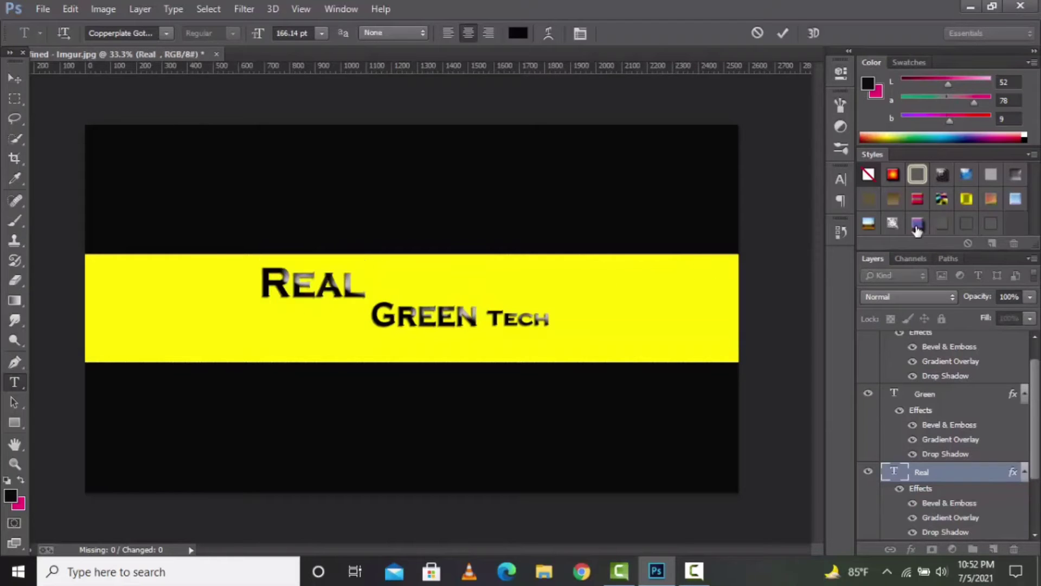
pyautogui.click(916, 226)
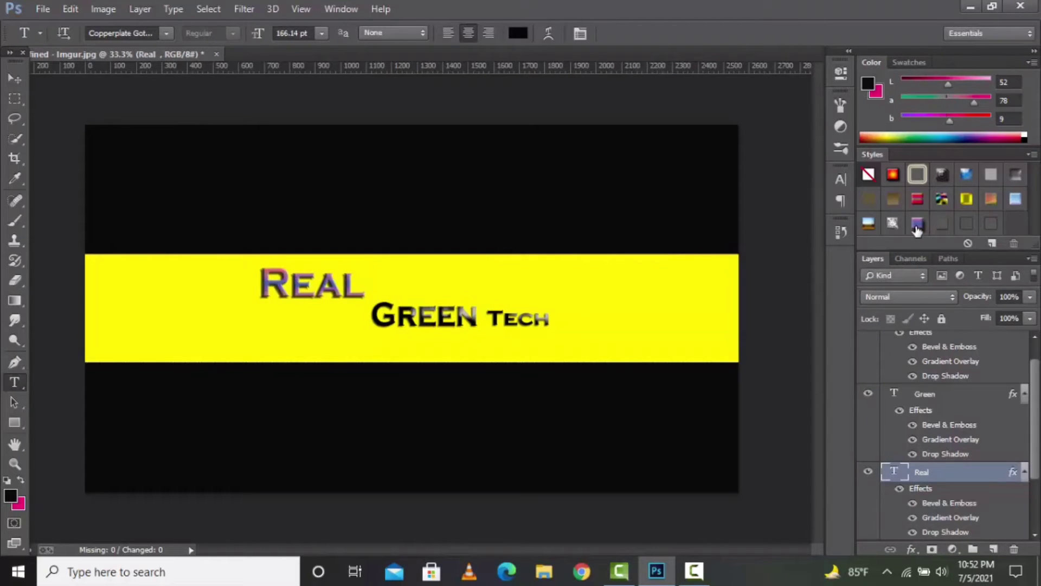
pyautogui.click(940, 178)
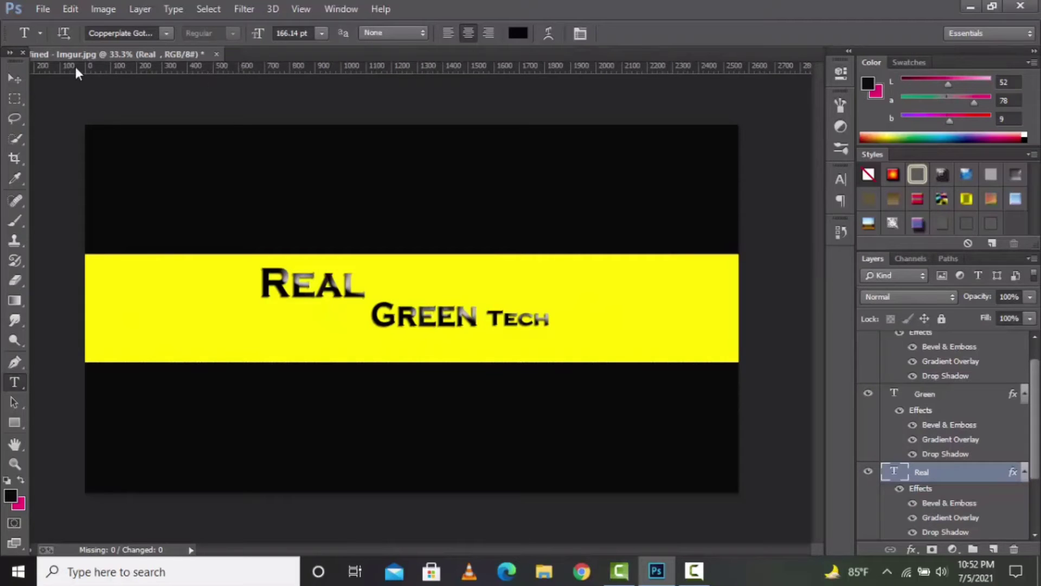
# Open the photo DSC_0067.JPG from the recive picturs folder and dock its floating window as a document tab.
pyautogui.click(44, 10)
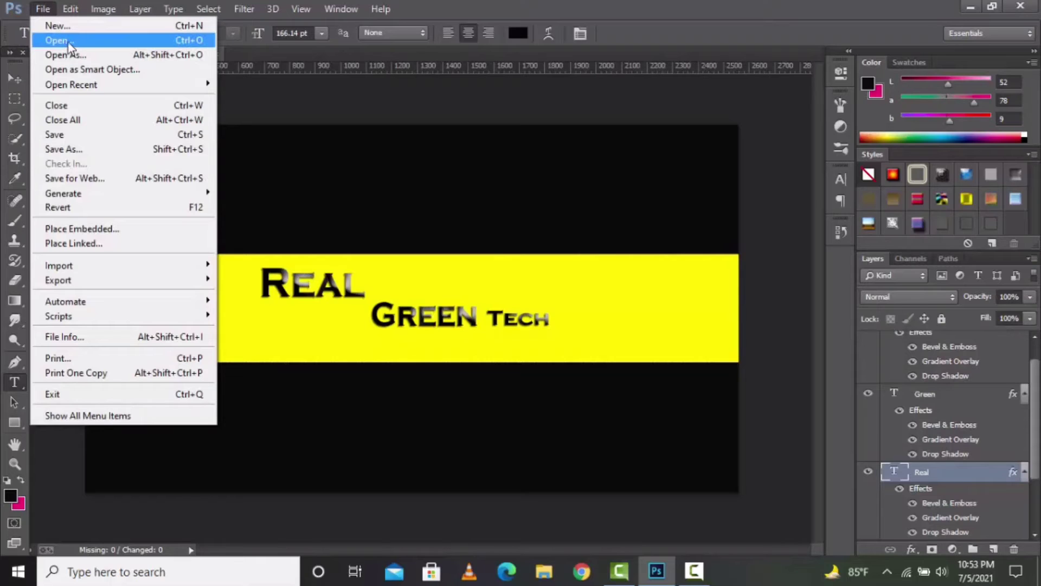
pyautogui.click(69, 42)
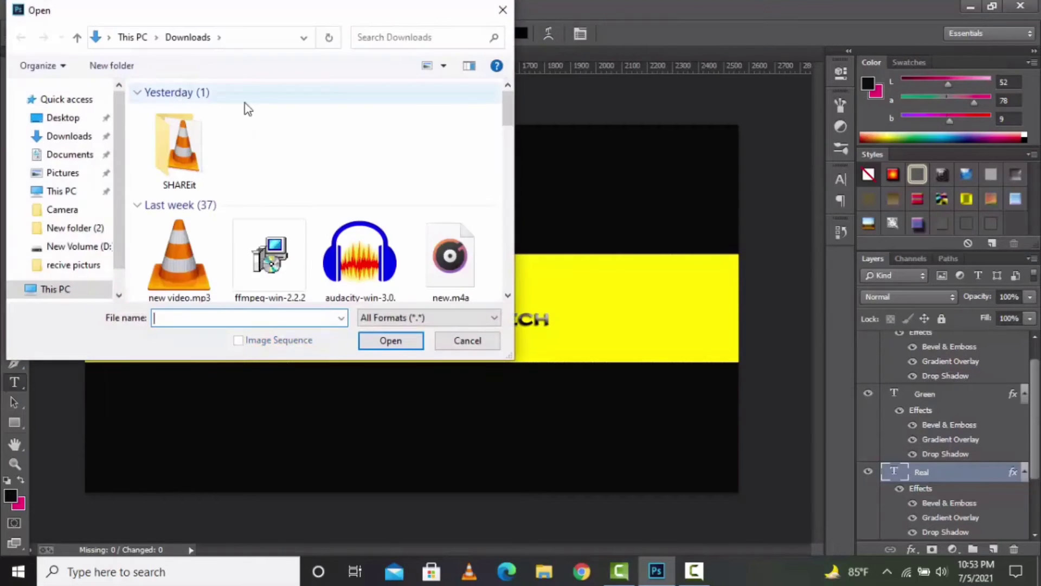
pyautogui.scroll(-3, 307, 133)
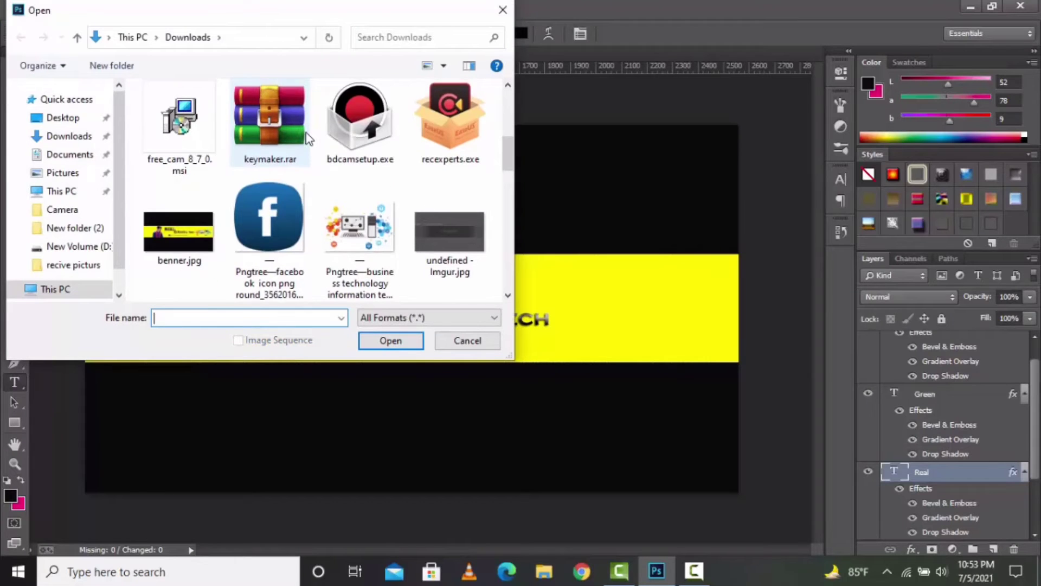
pyautogui.scroll(2, 307, 132)
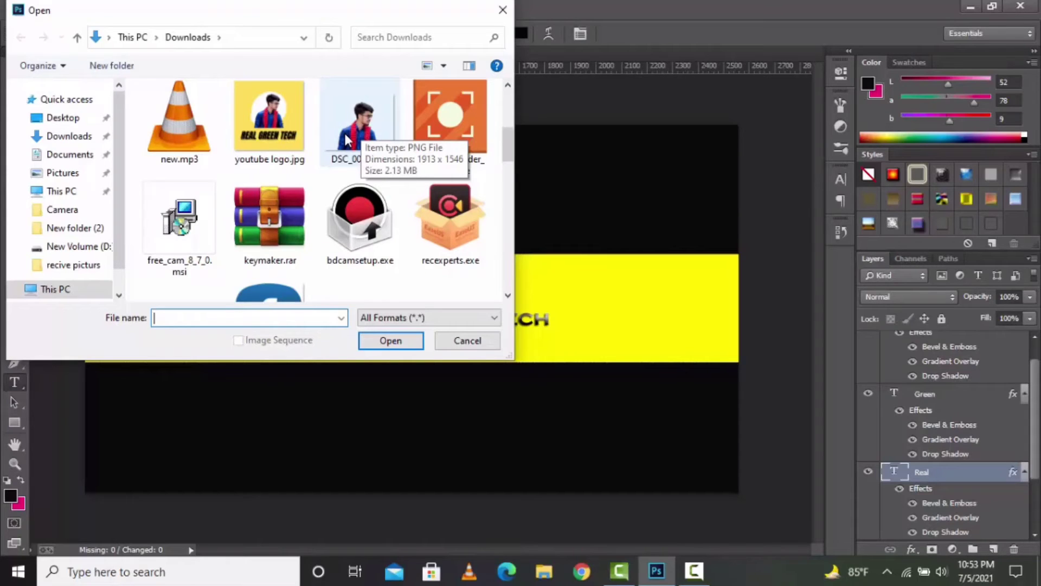
pyautogui.click(82, 230)
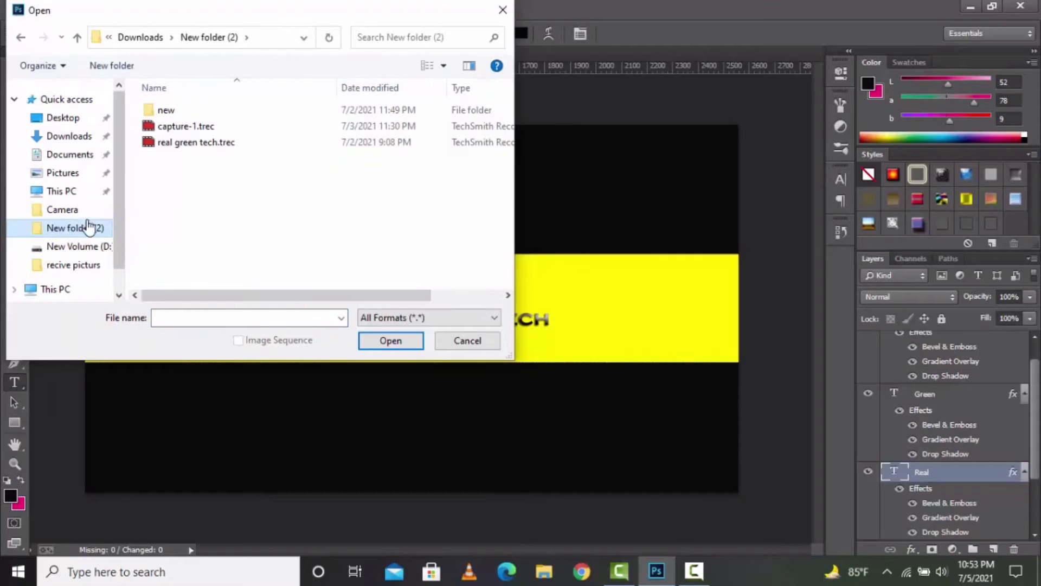
pyautogui.click(68, 266)
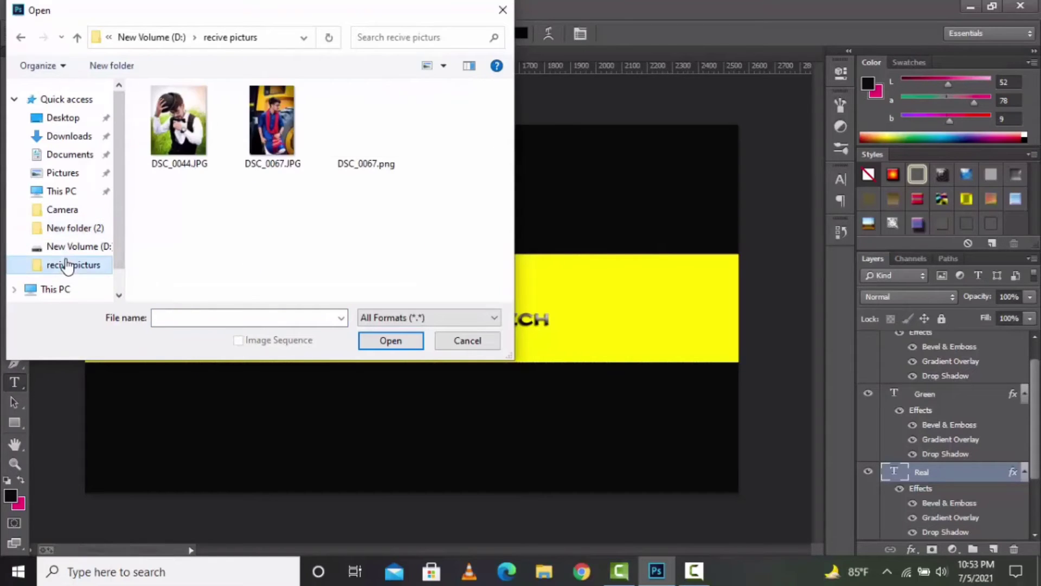
pyautogui.doubleClick(268, 123)
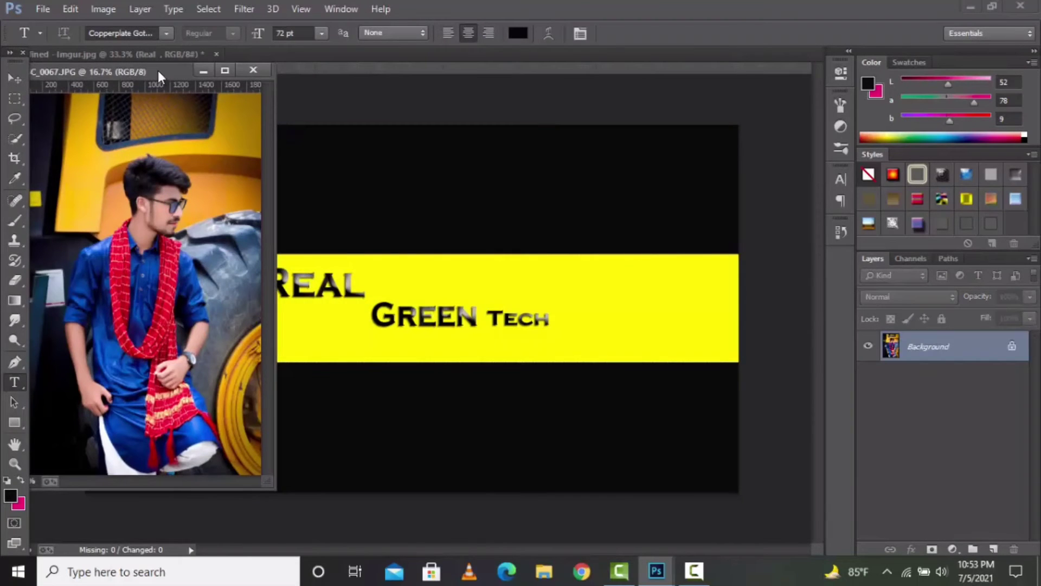
pyautogui.moveTo(158, 67); pyautogui.dragTo(610, 58)
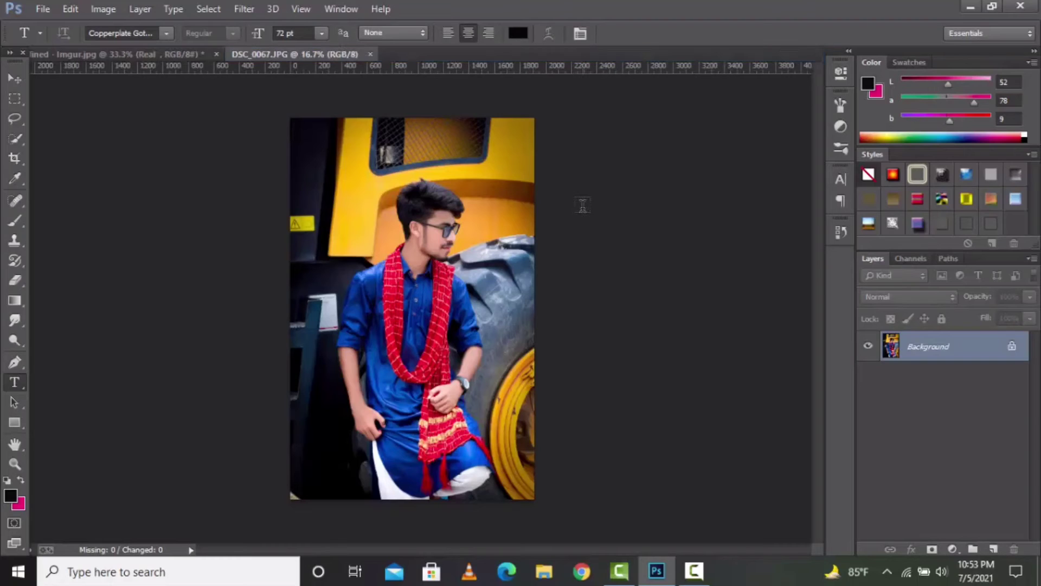
# Crop the photo to the man's head and upper body, cutting off the upper edge and everything below the forearms.
pyautogui.click(14, 156)
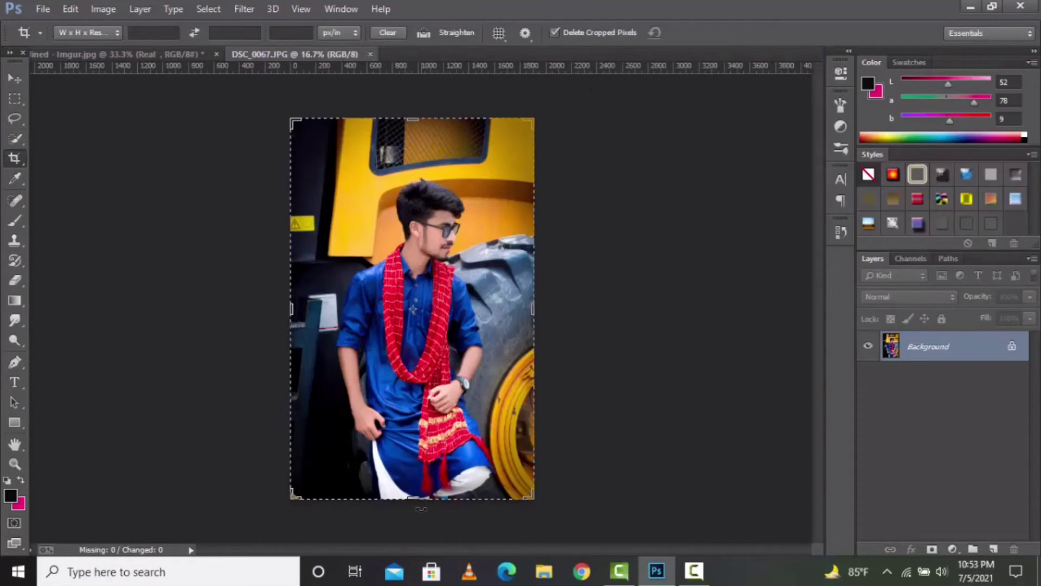
pyautogui.moveTo(417, 502); pyautogui.dragTo(417, 426)
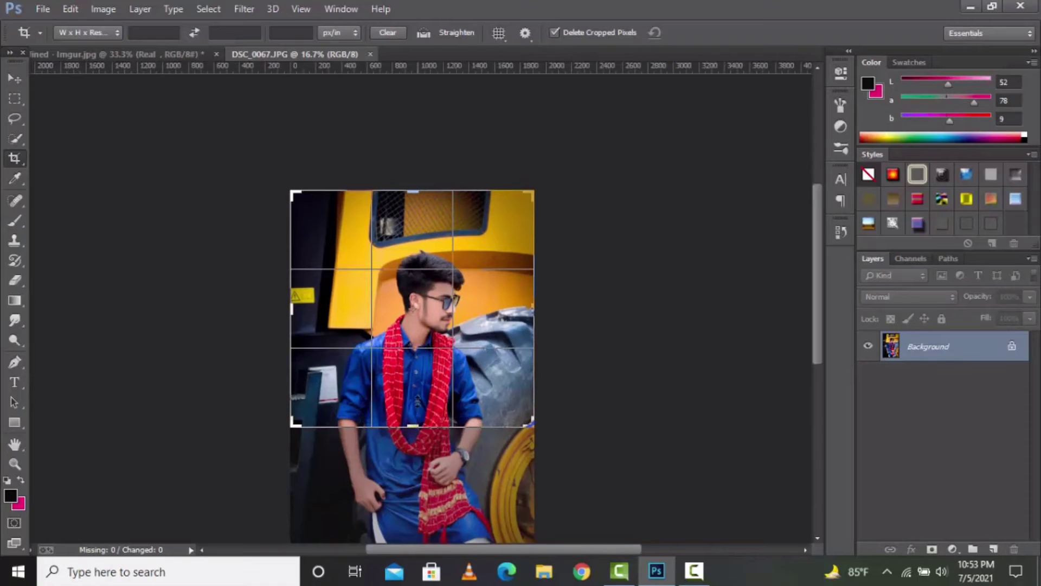
pyautogui.moveTo(414, 190); pyautogui.dragTo(413, 206)
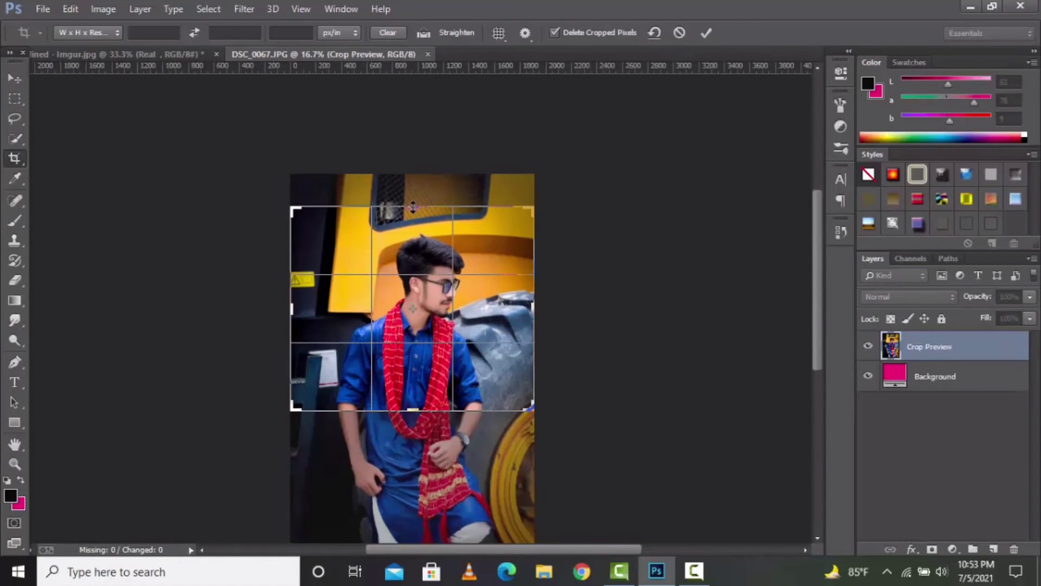
pyautogui.click(702, 34)
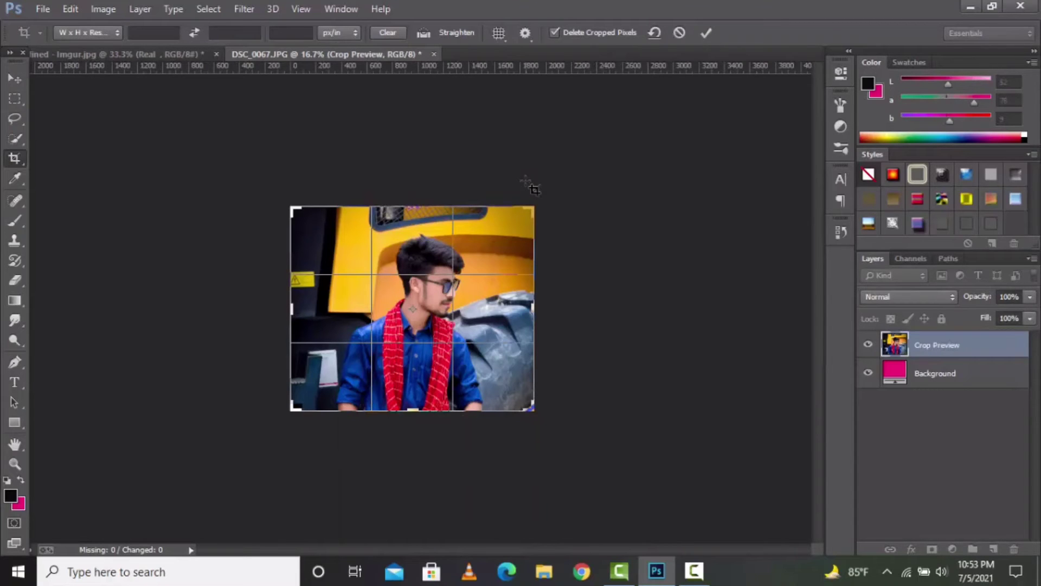
pyautogui.hotkey('ctrl', '+')
pyautogui.hotkey('ctrl', '+')
pyautogui.hotkey('ctrl', '+')
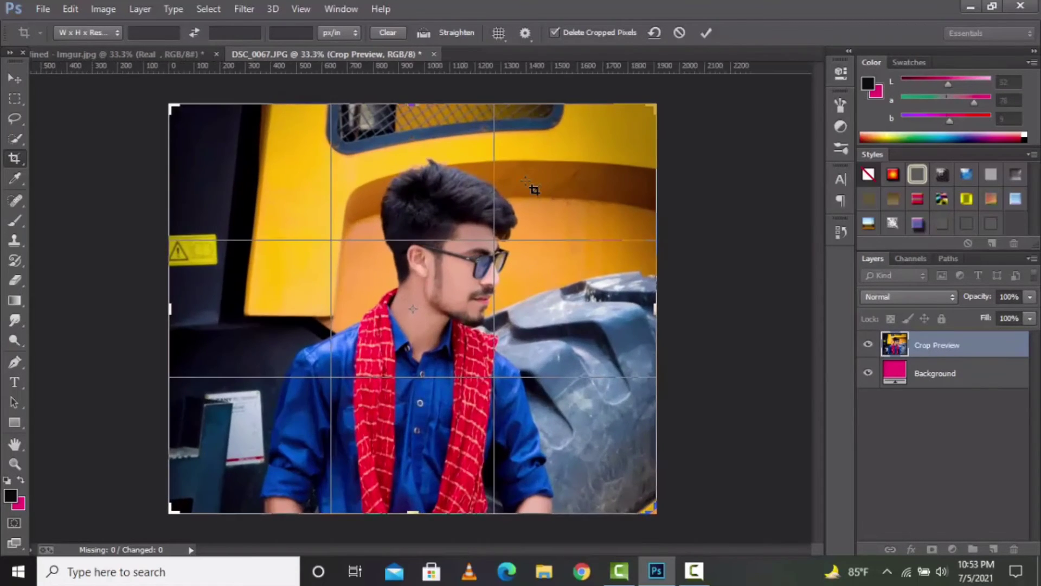
pyautogui.hotkey('ctrl', '+')
pyautogui.scroll(-2, 534, 188)
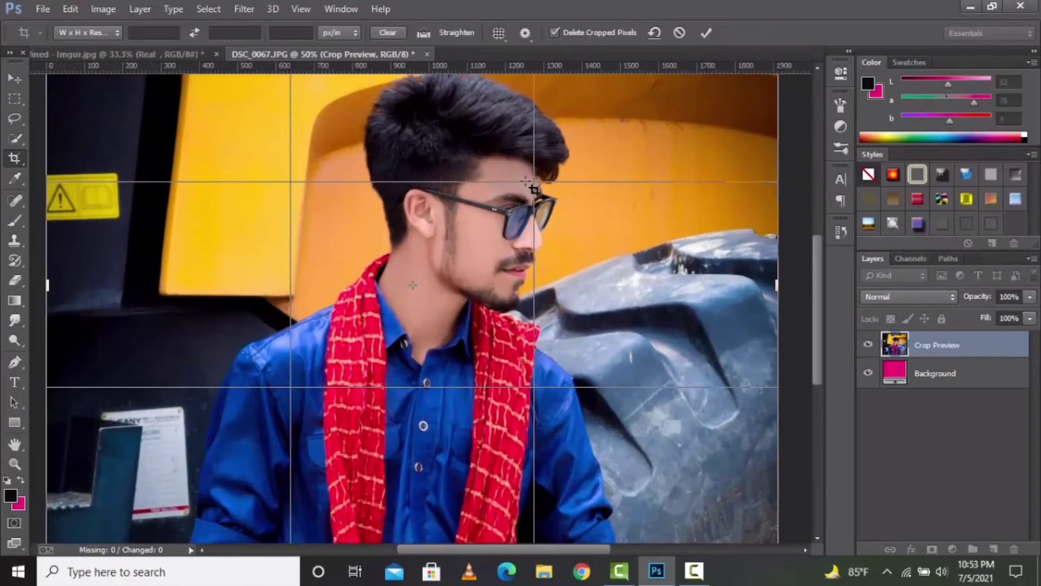
pyautogui.click(15, 145)
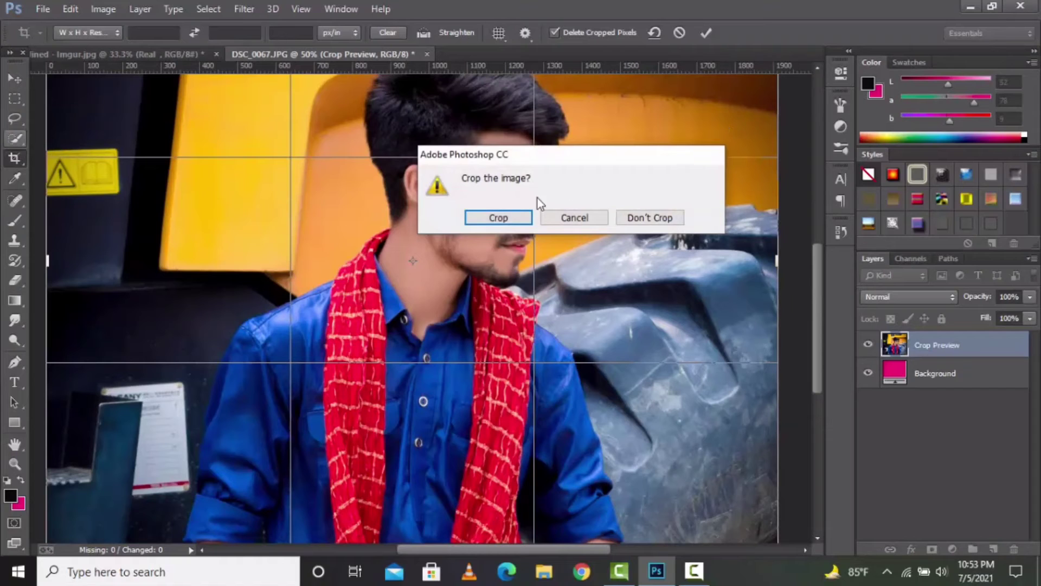
pyautogui.click(480, 219)
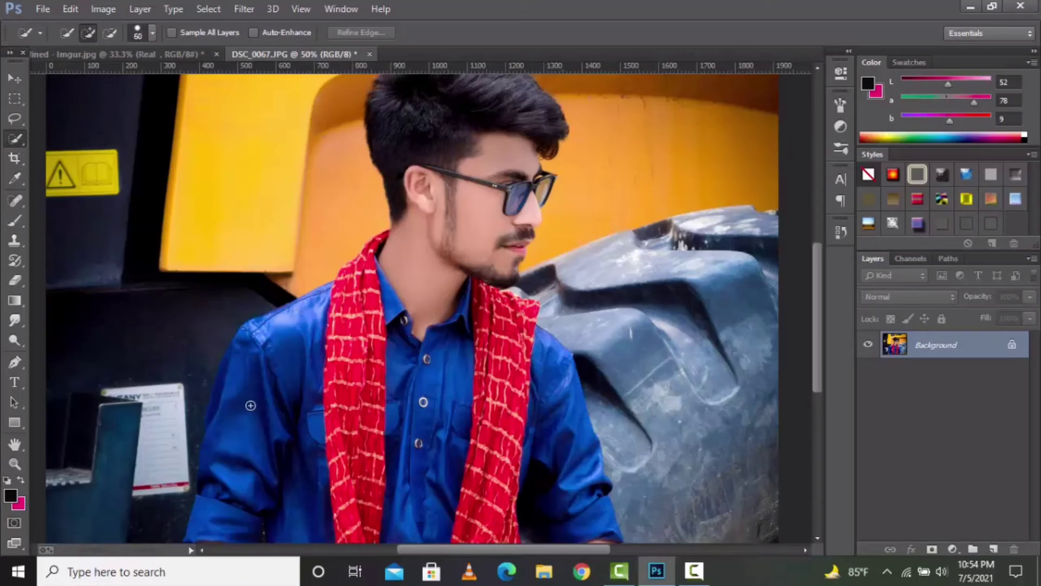
# Select the man's shirt, scarf, arms, face and hair with the Quick Selection tool.
pyautogui.press(']')
pyautogui.press(']')
pyautogui.scroll(-3, 303, 414)
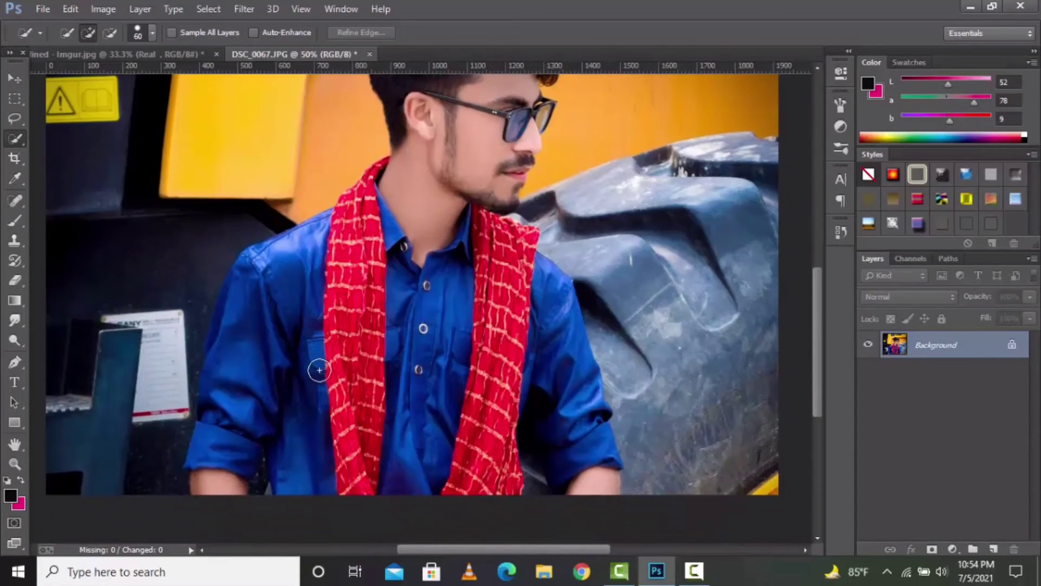
pyautogui.moveTo(320, 370)
pyautogui.mouseDown()
pyautogui.moveTo(288, 367)
pyautogui.moveTo(249, 419)
pyautogui.moveTo(242, 448)
pyautogui.moveTo(360, 464)
pyautogui.moveTo(425, 425)
pyautogui.moveTo(351, 349)
pyautogui.moveTo(379, 266)
pyautogui.moveTo(355, 215)
pyautogui.moveTo(388, 207)
pyautogui.moveTo(385, 155)
pyautogui.mouseUp()
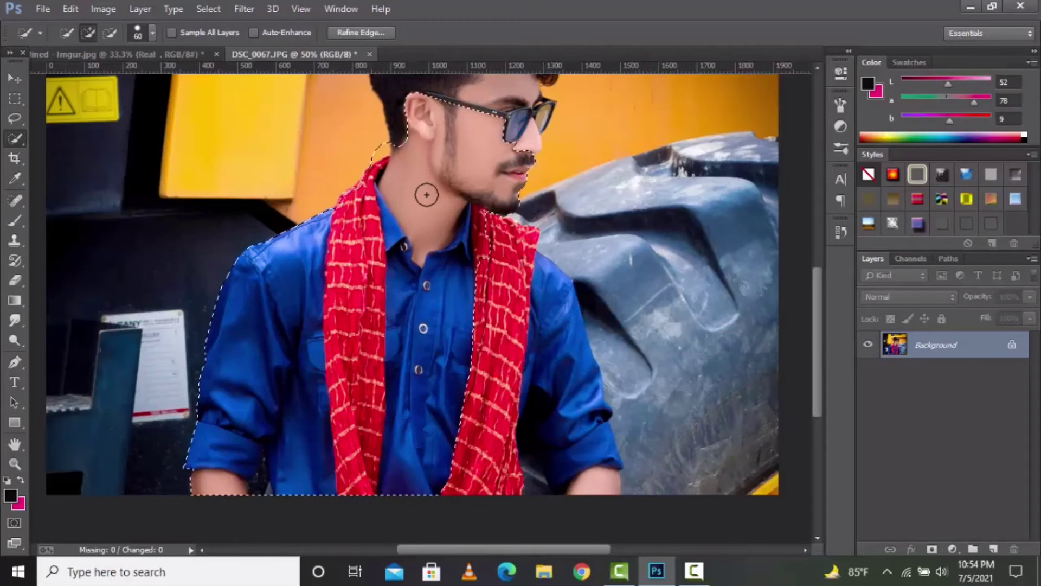
pyautogui.moveTo(501, 274)
pyautogui.mouseDown()
pyautogui.moveTo(510, 255)
pyautogui.moveTo(532, 282)
pyautogui.moveTo(517, 236)
pyautogui.moveTo(529, 260)
pyautogui.moveTo(507, 379)
pyautogui.moveTo(513, 450)
pyautogui.moveTo(499, 467)
pyautogui.mouseUp()
pyautogui.moveTo(576, 483); pyautogui.dragTo(613, 487)
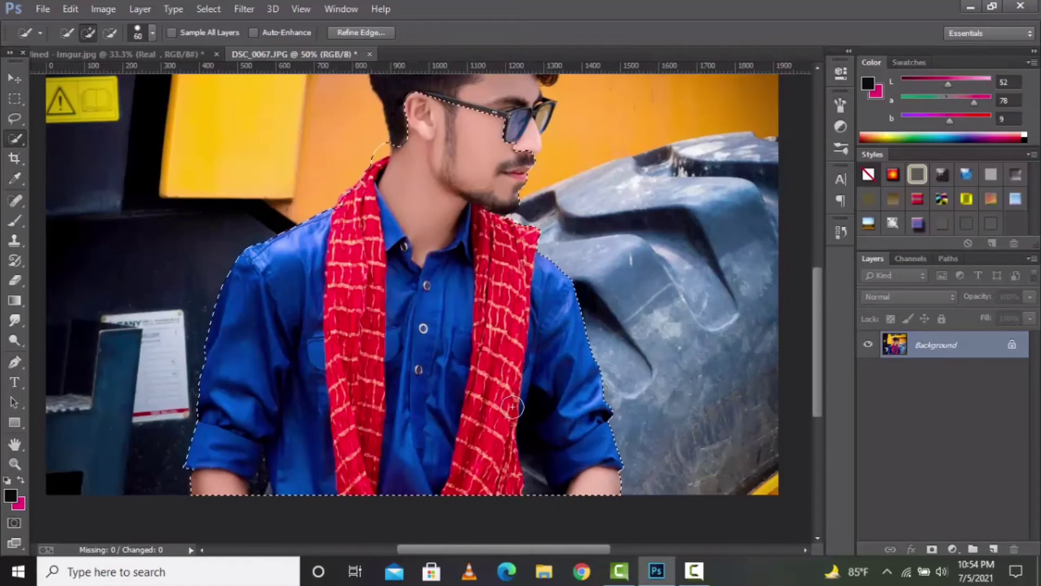
pyautogui.scroll(5, 512, 407)
pyautogui.scroll(1, 512, 407)
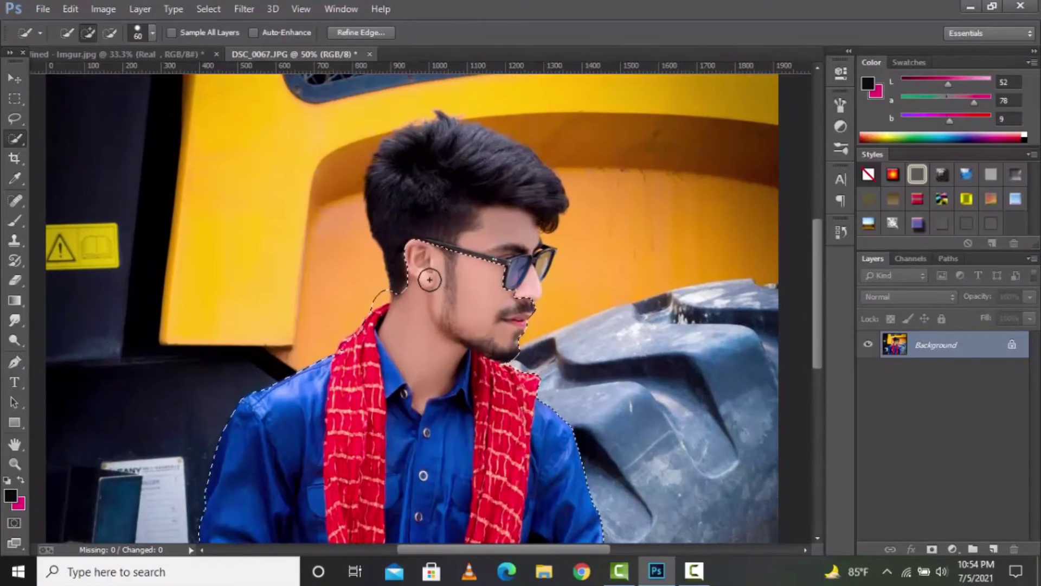
pyautogui.click(381, 298)
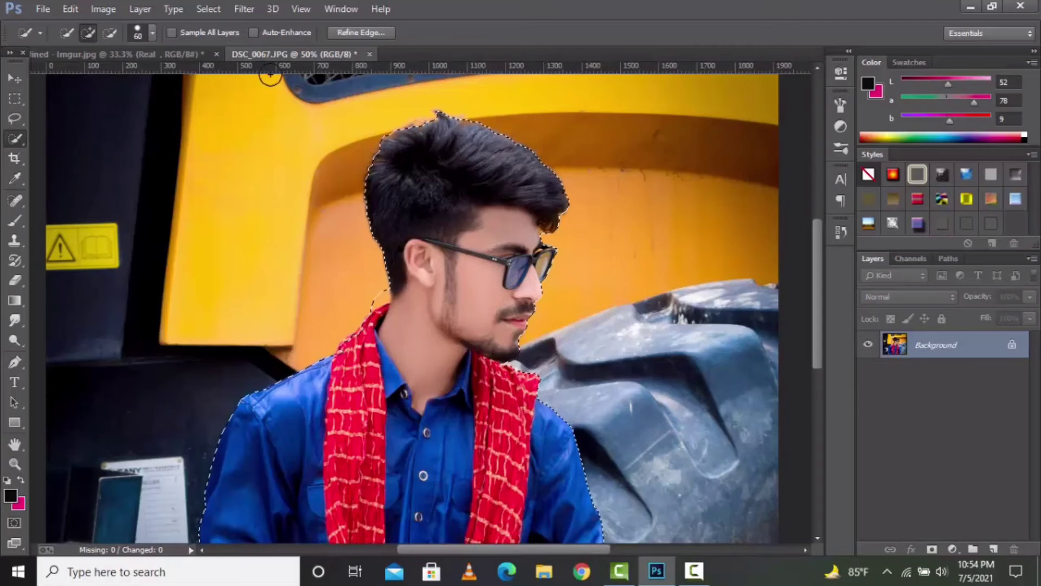
# Subtract the background patch behind the neck from the selection, and add the missing neck area back to it.
pyautogui.click(109, 33)
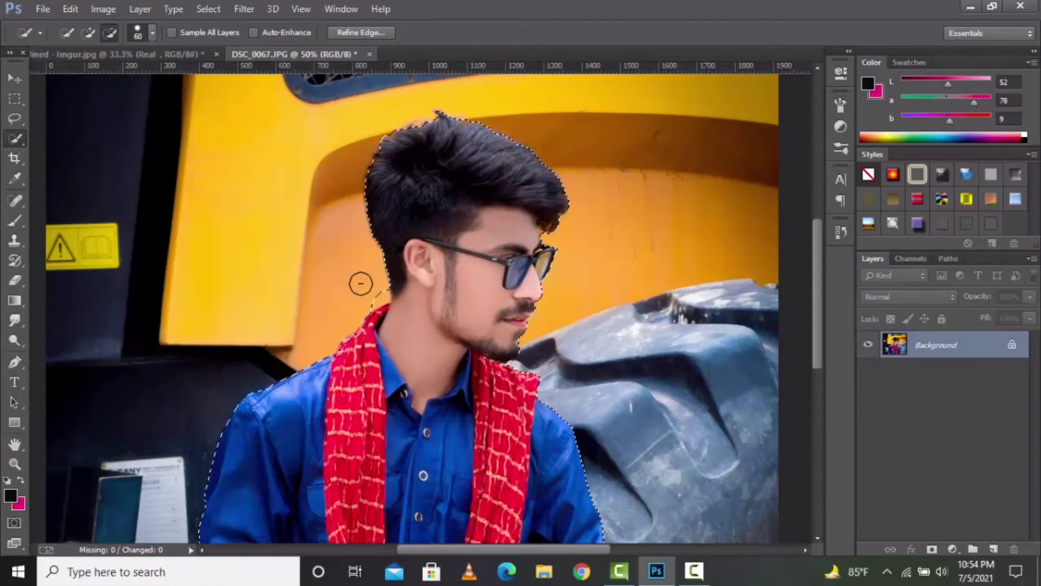
pyautogui.moveTo(369, 289)
pyautogui.mouseDown()
pyautogui.moveTo(377, 281)
pyautogui.moveTo(361, 290)
pyautogui.moveTo(368, 296)
pyautogui.mouseUp()
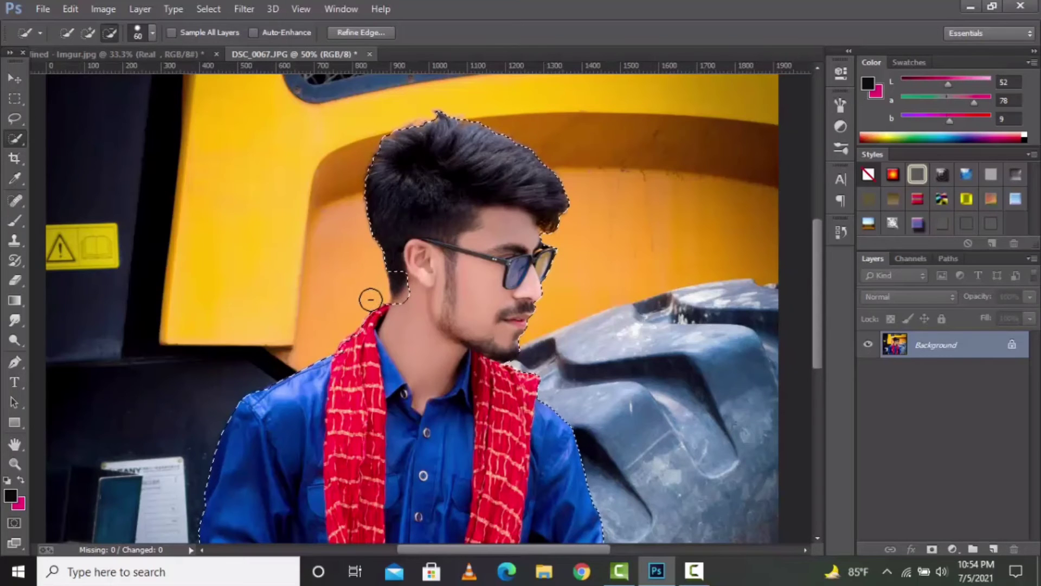
pyautogui.click(88, 33)
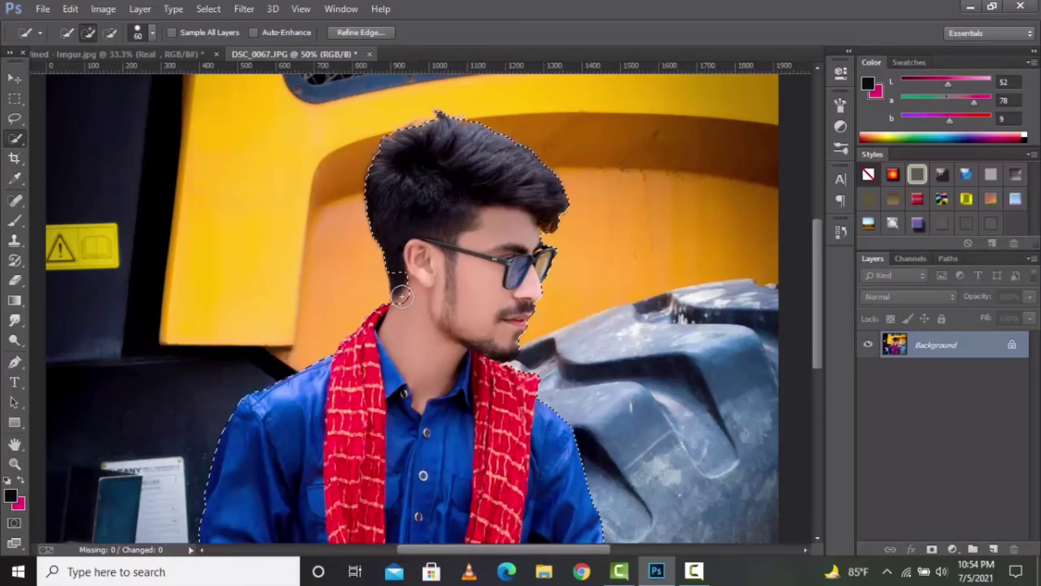
pyautogui.moveTo(403, 297); pyautogui.dragTo(400, 281)
# Add a layer mask from the selection to hide the background around the man.
pyautogui.scroll(-5, 518, 296)
pyautogui.scroll(-1, 519, 298)
pyautogui.scroll(2, 518, 298)
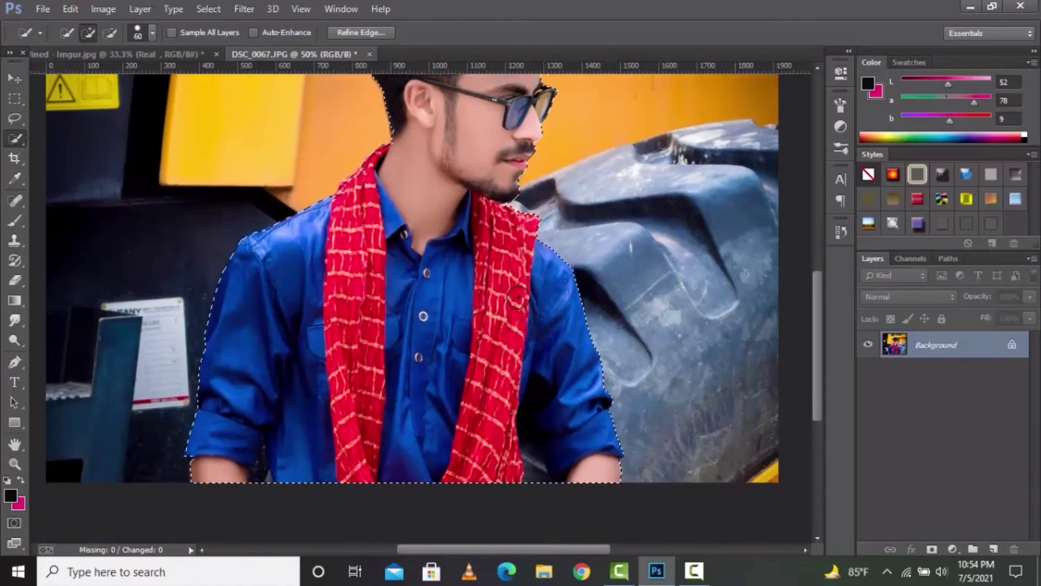
pyautogui.scroll(1, 517, 297)
pyautogui.hotkey('ctrl', '-')
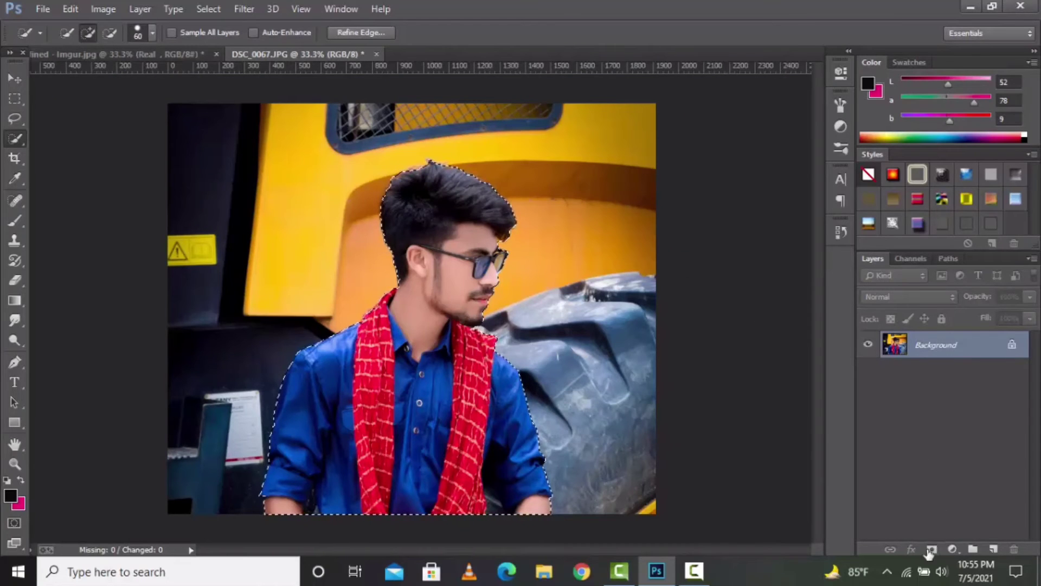
pyautogui.click(932, 549)
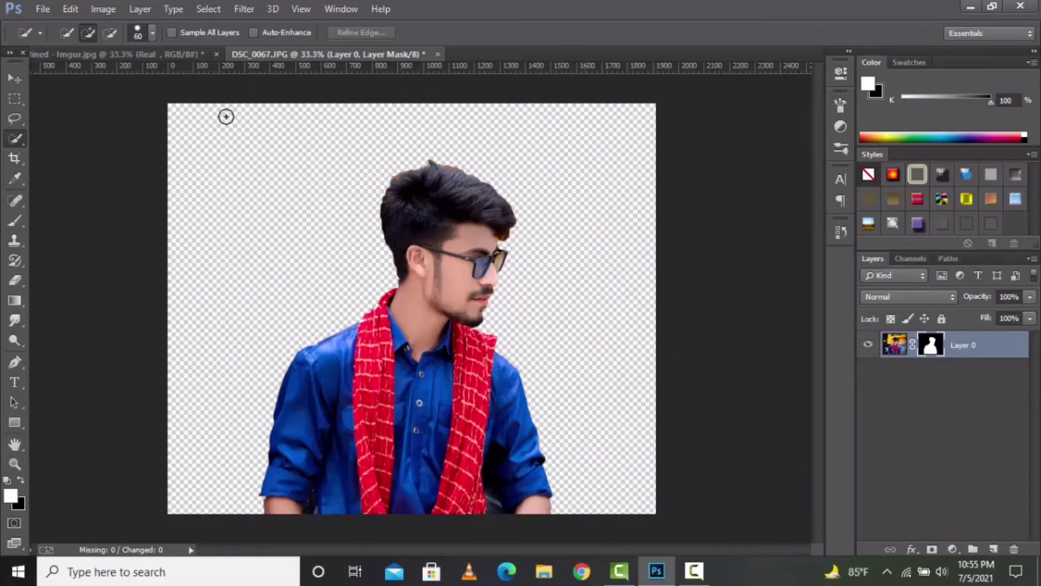
# Move the masked cutout of the man into the banner document, at the left end of the yellow band.
pyautogui.click(18, 80)
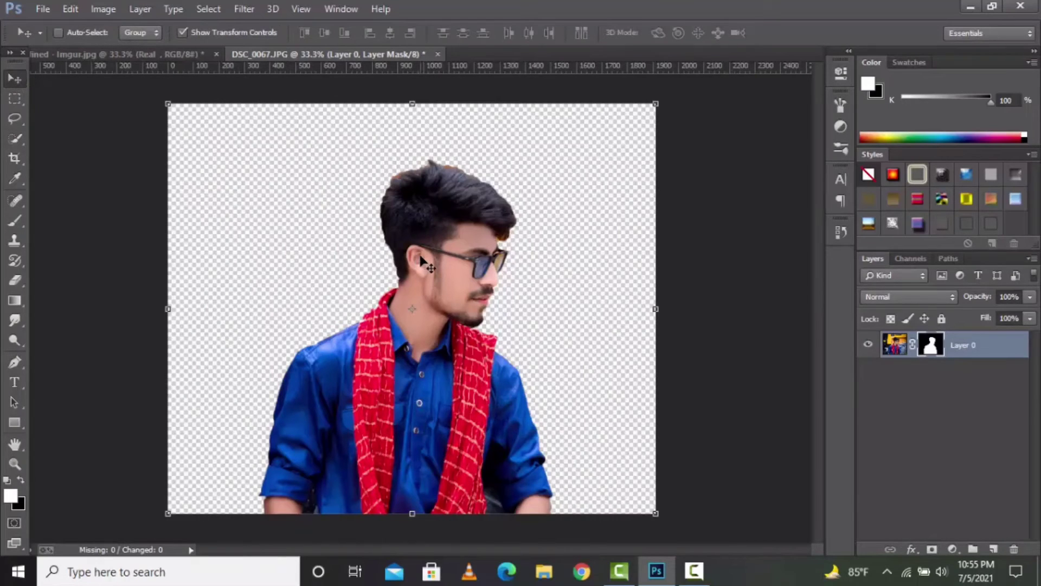
pyautogui.moveTo(421, 259); pyautogui.dragTo(214, 55)
pyautogui.click(184, 55)
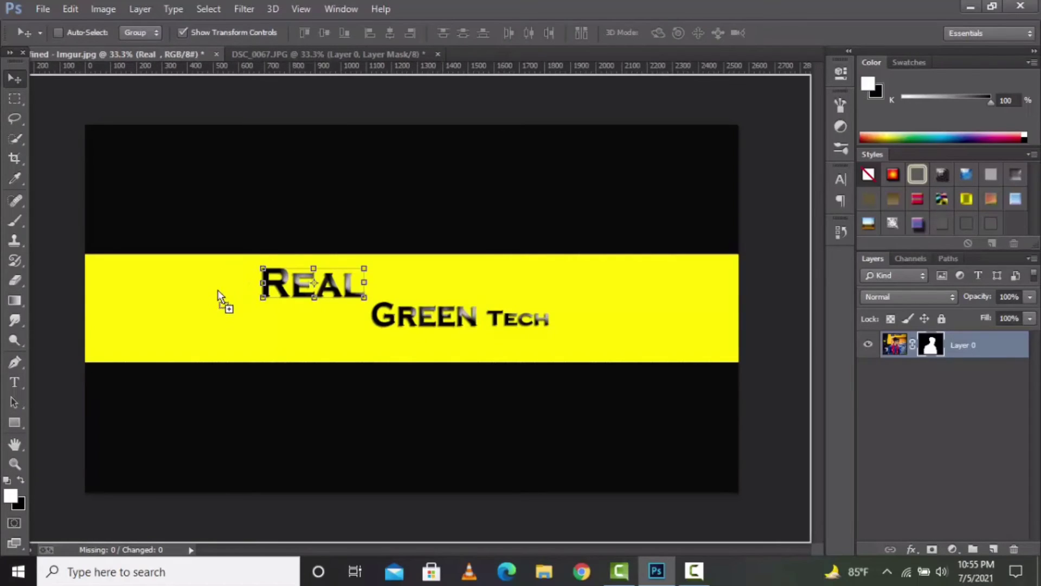
pyautogui.moveTo(168, 308); pyautogui.dragTo(169, 308)
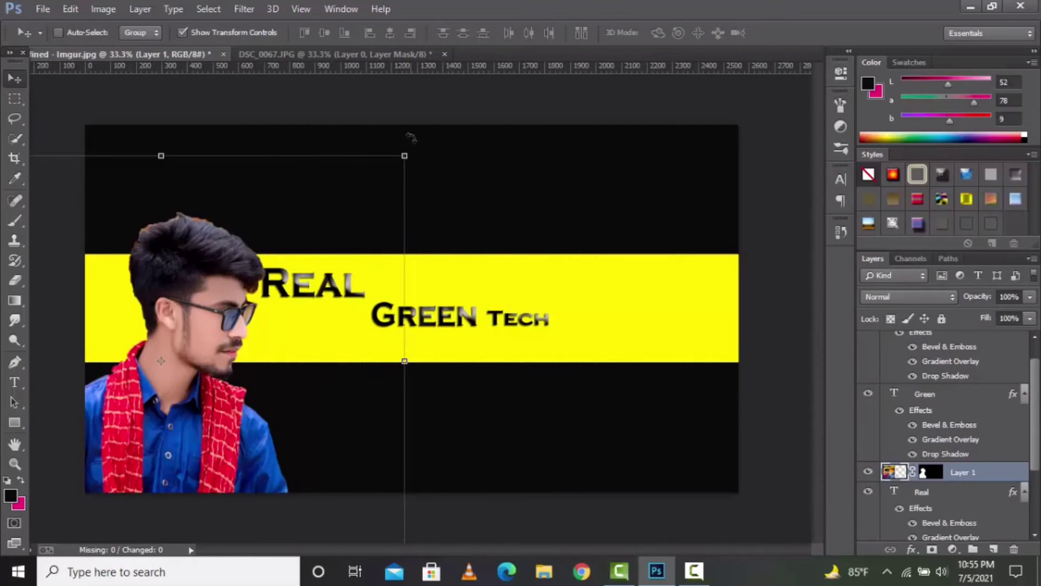
# Scale the man's cutout down to about 35% width and 28% height and position it inside the yellow band, before the word "Real".
pyautogui.moveTo(404, 156); pyautogui.dragTo(391, 168)
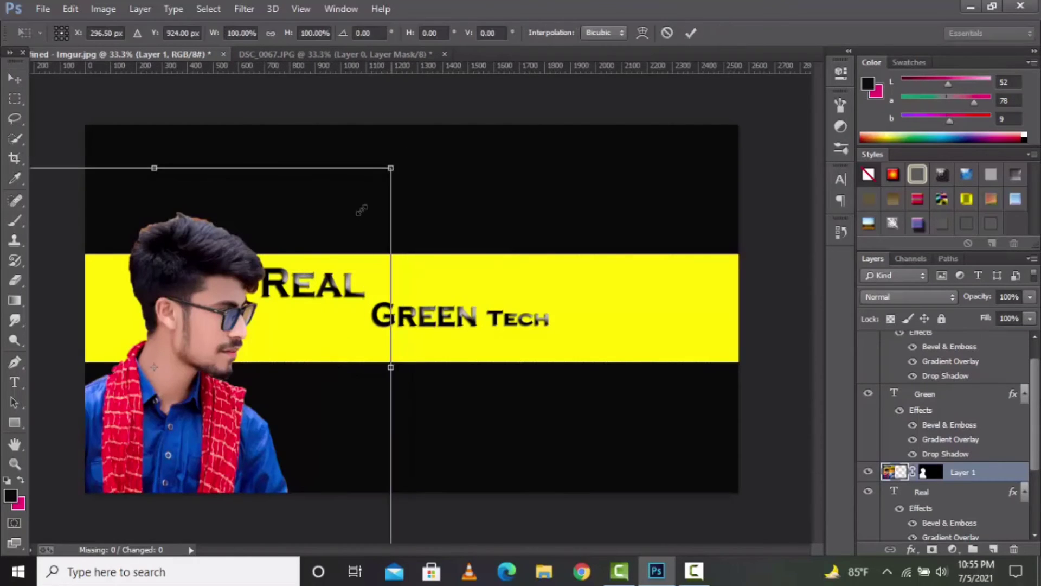
pyautogui.moveTo(348, 225); pyautogui.dragTo(334, 276)
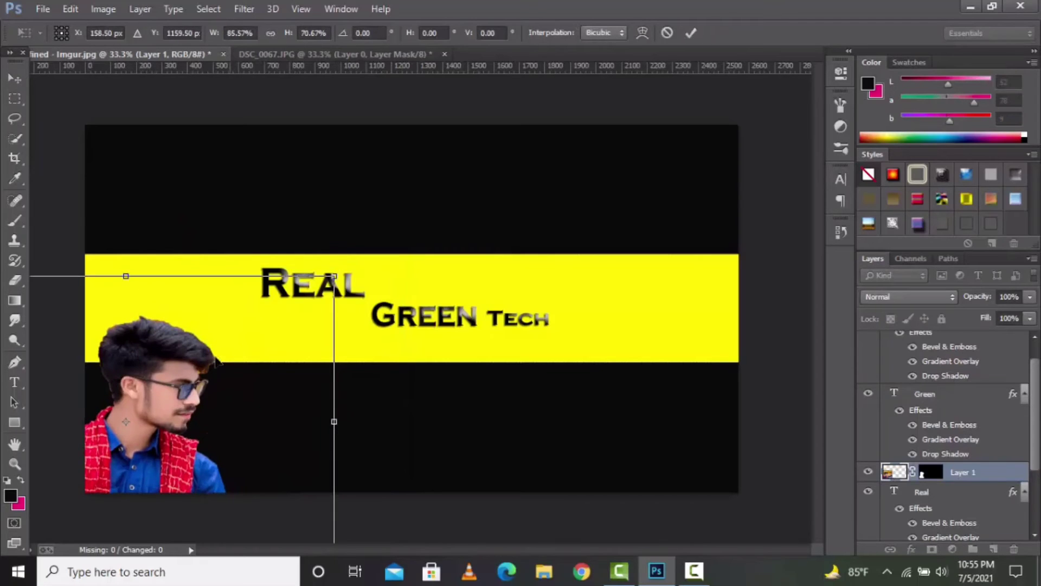
pyautogui.moveTo(160, 405); pyautogui.dragTo(282, 299)
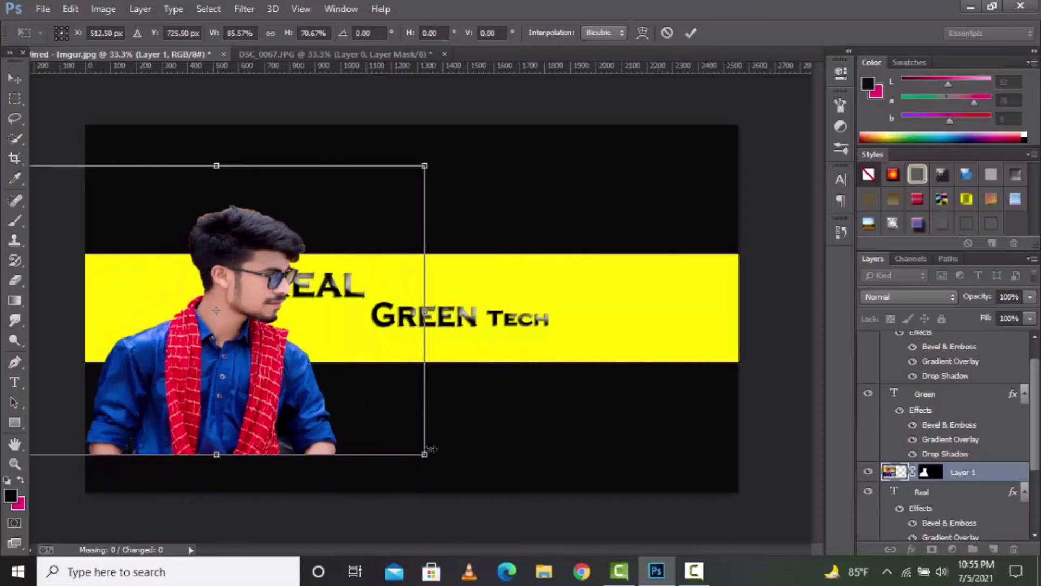
pyautogui.moveTo(411, 449); pyautogui.dragTo(281, 307)
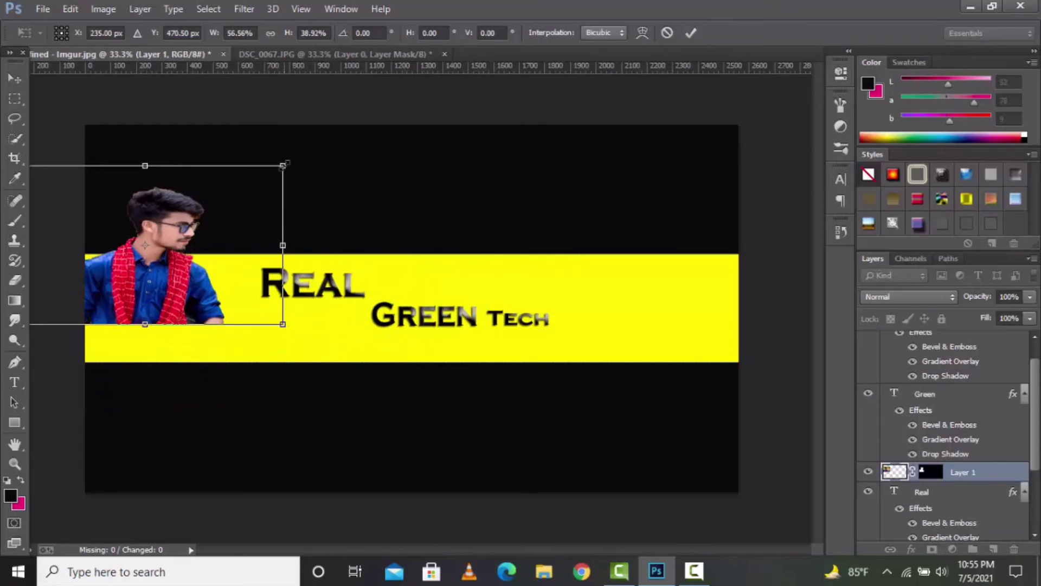
pyautogui.moveTo(263, 183); pyautogui.dragTo(234, 203)
pyautogui.moveTo(225, 206); pyautogui.dragTo(221, 208)
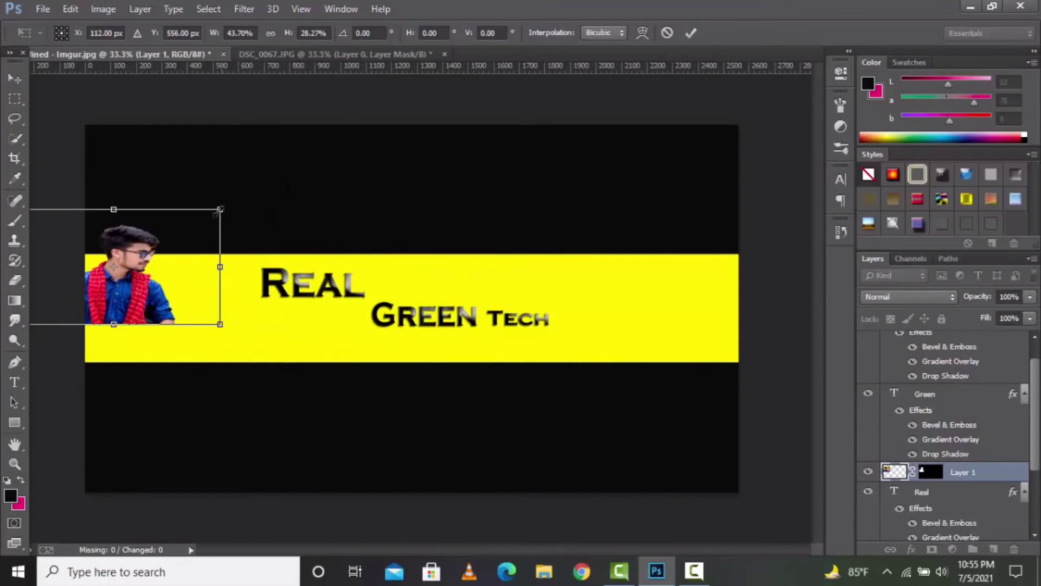
pyautogui.moveTo(179, 261); pyautogui.dragTo(205, 287)
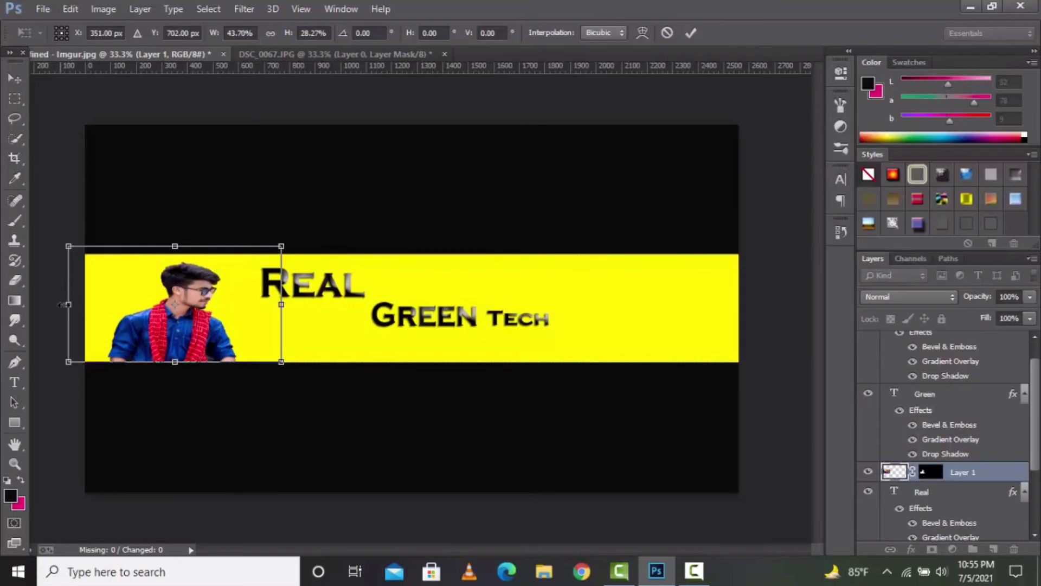
pyautogui.moveTo(74, 306); pyautogui.dragTo(111, 305)
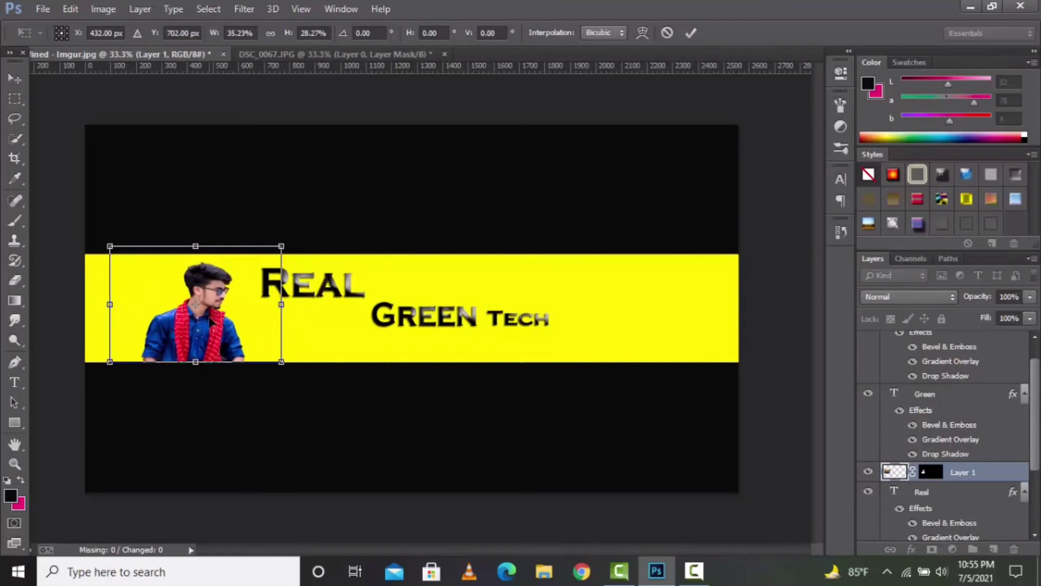
pyautogui.click(690, 33)
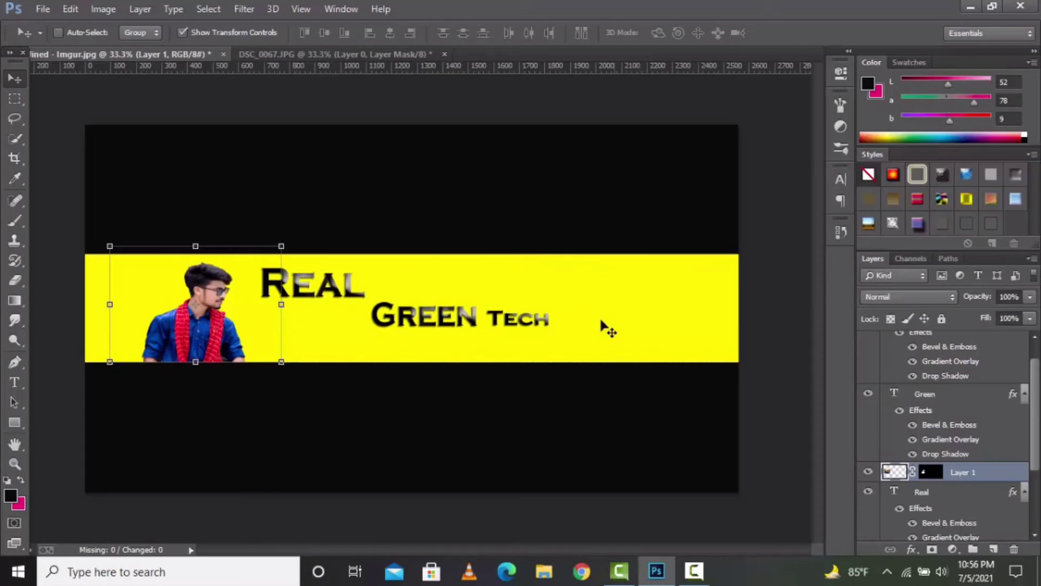
# Place the Pngtree "business technology information technology_5919978.png" image from the Downloads folder into the banner as an embedded file.
pyautogui.click(55, 9)
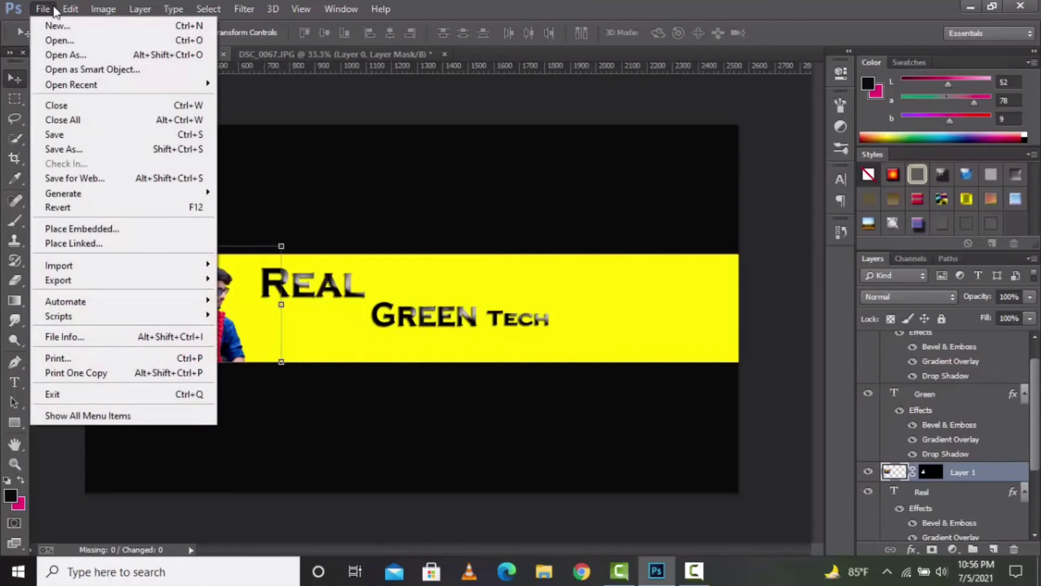
pyautogui.click(95, 229)
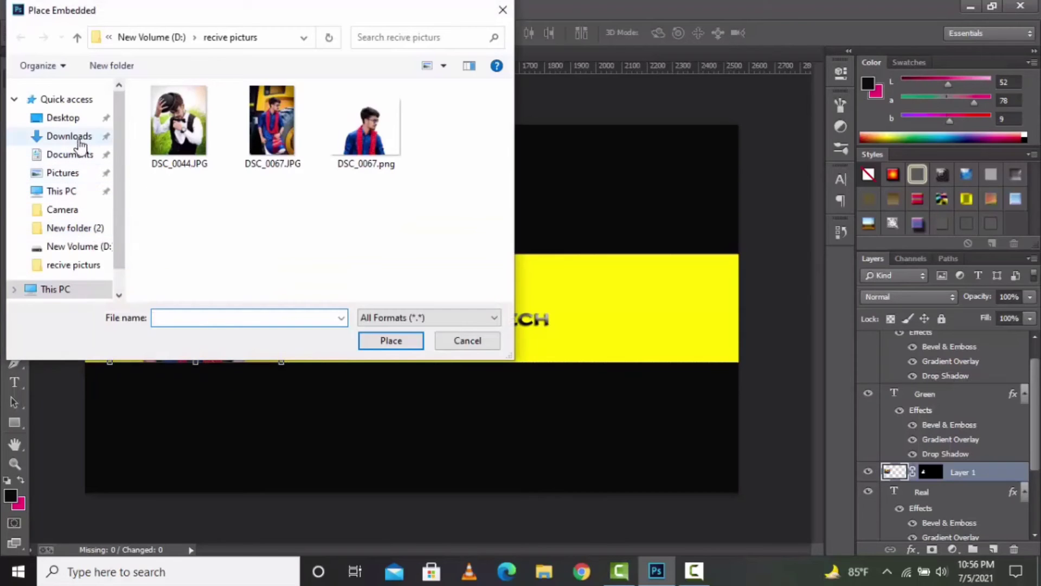
pyautogui.click(80, 141)
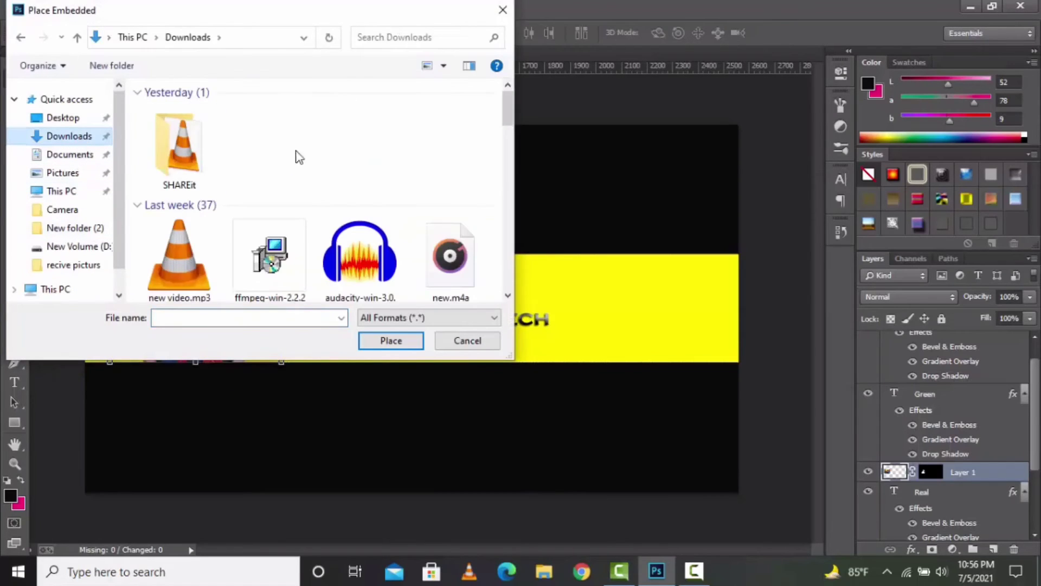
pyautogui.scroll(-1, 341, 156)
pyautogui.scroll(-5, 339, 151)
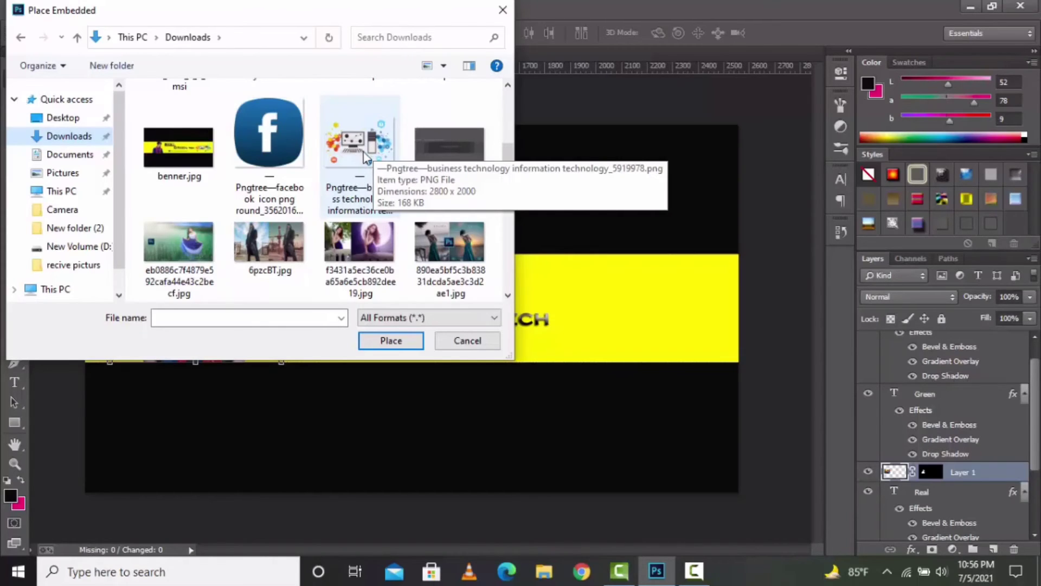
pyautogui.doubleClick(358, 140)
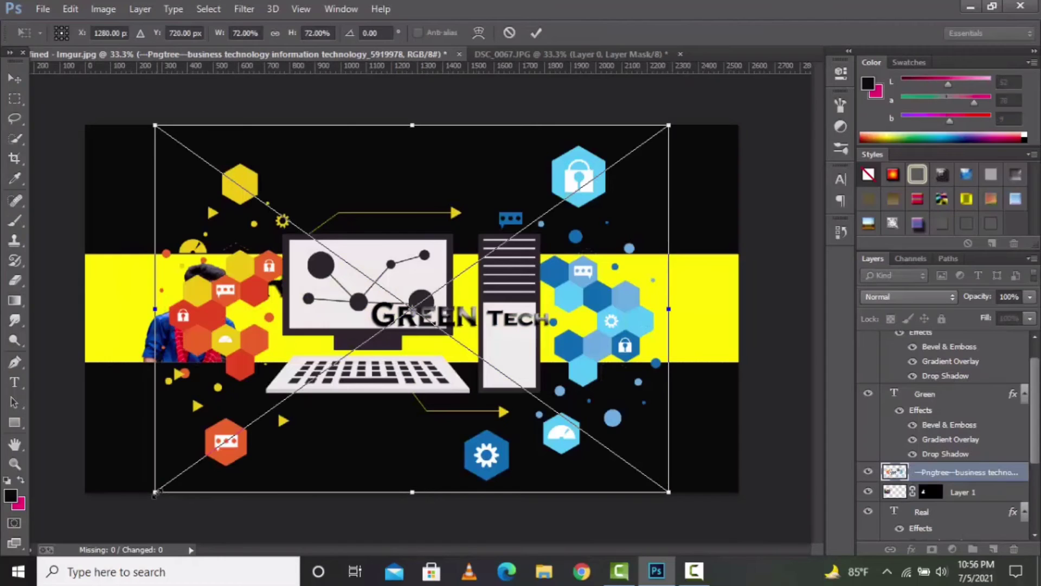
# Scale the placed technology graphic to about 20% width and 18% height and position it inside the yellow band, after the word "Tech".
pyautogui.moveTo(154, 493); pyautogui.dragTo(425, 290)
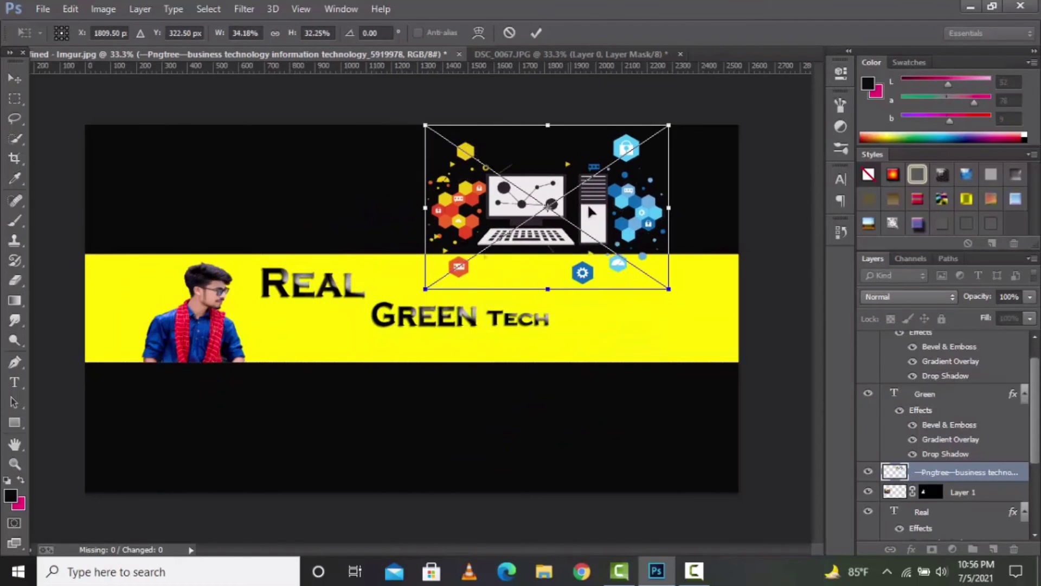
pyautogui.moveTo(610, 200); pyautogui.dragTo(694, 295)
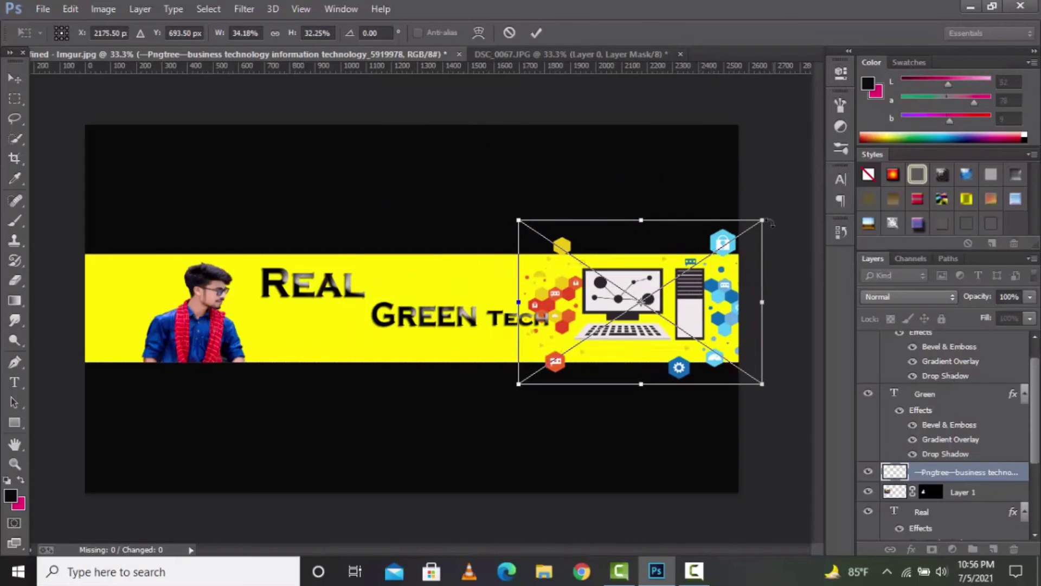
pyautogui.moveTo(762, 219); pyautogui.dragTo(686, 269)
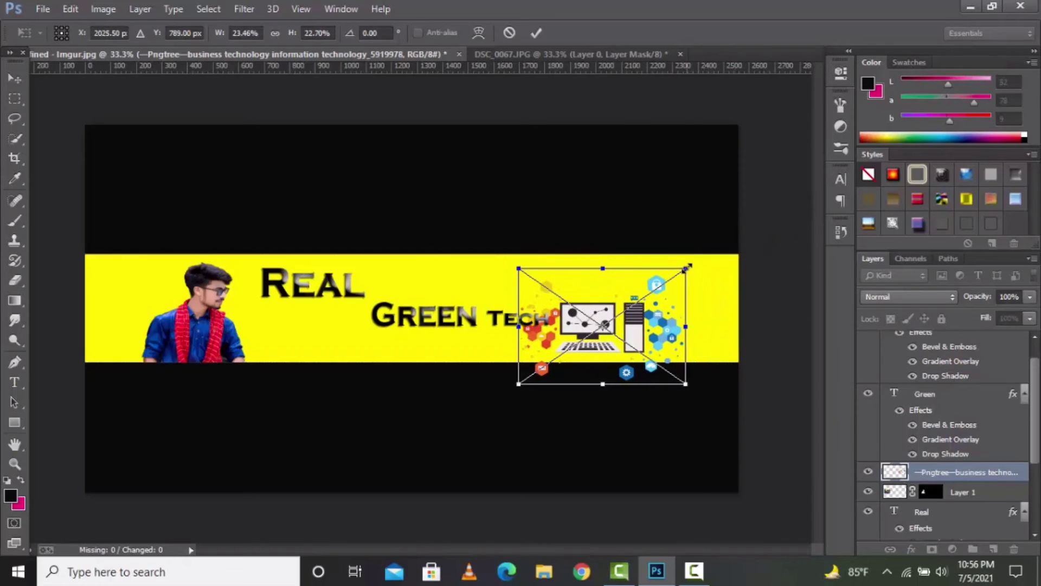
pyautogui.moveTo(638, 327); pyautogui.dragTo(659, 313)
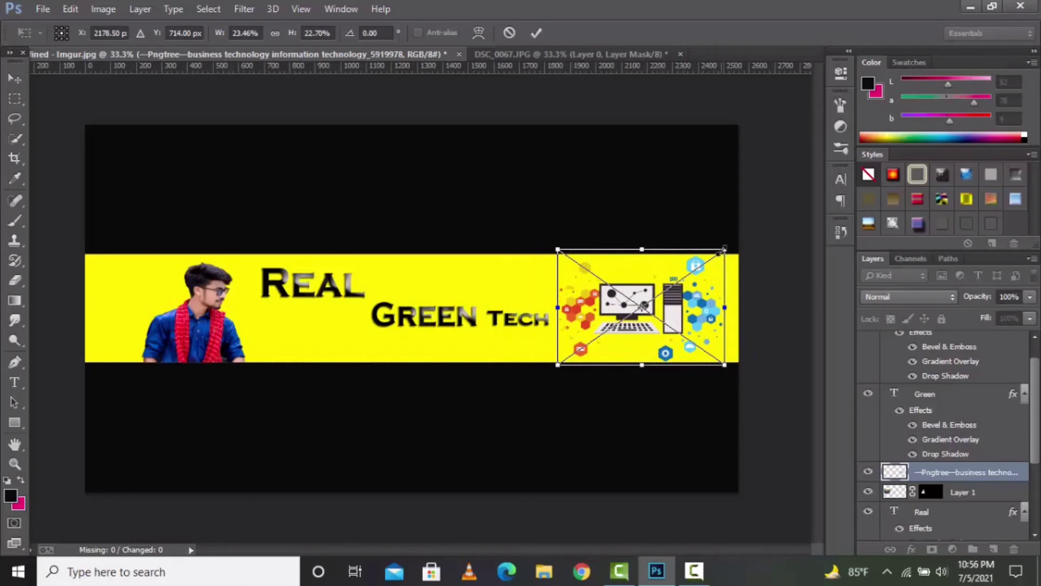
pyautogui.moveTo(723, 252); pyautogui.dragTo(715, 254)
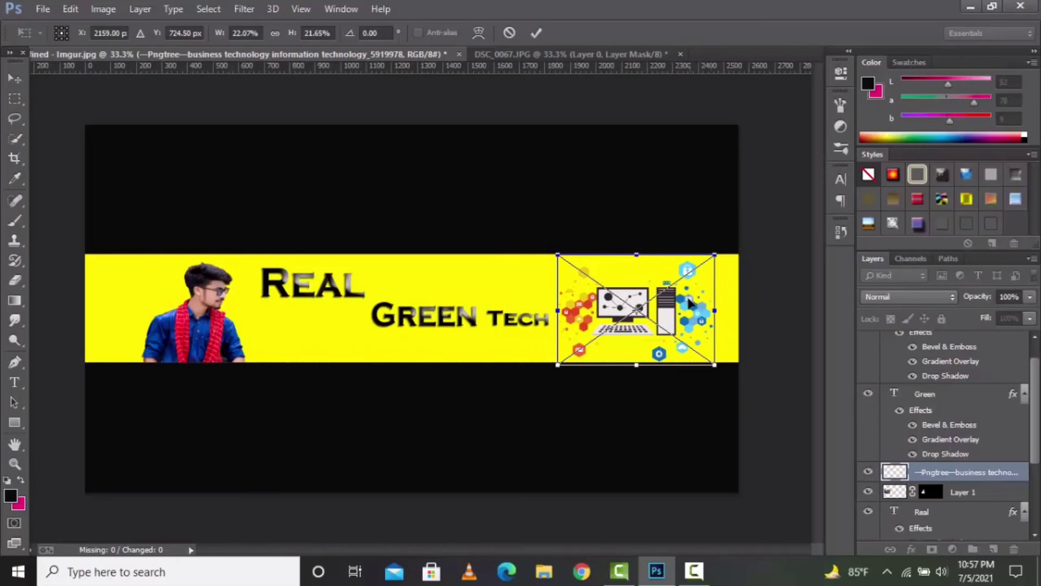
pyautogui.moveTo(686, 308); pyautogui.dragTo(698, 276)
pyautogui.moveTo(664, 313)
pyautogui.mouseDown()
pyautogui.moveTo(689, 308)
pyautogui.moveTo(660, 312)
pyautogui.mouseUp()
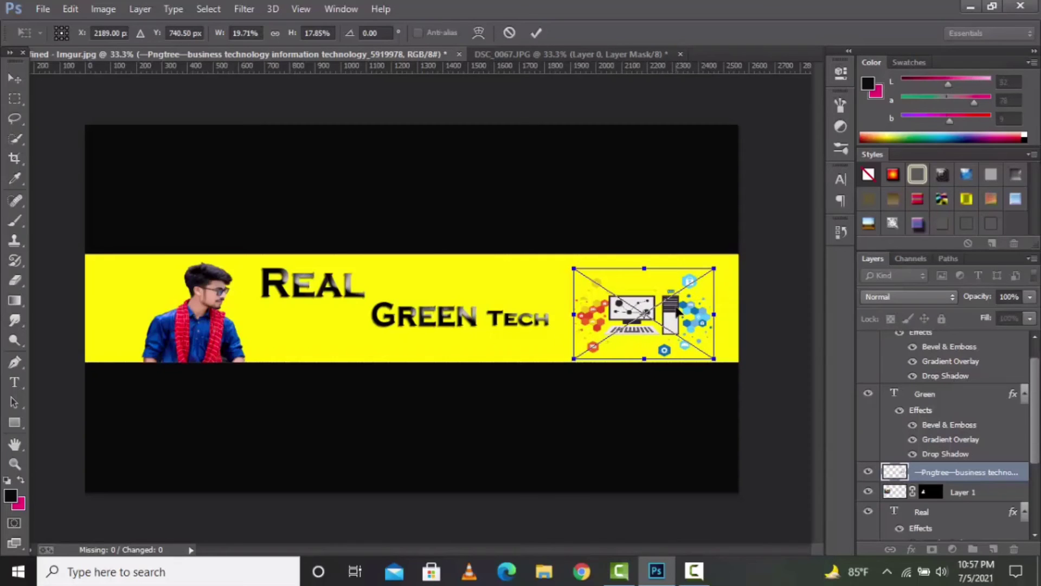
pyautogui.click(536, 32)
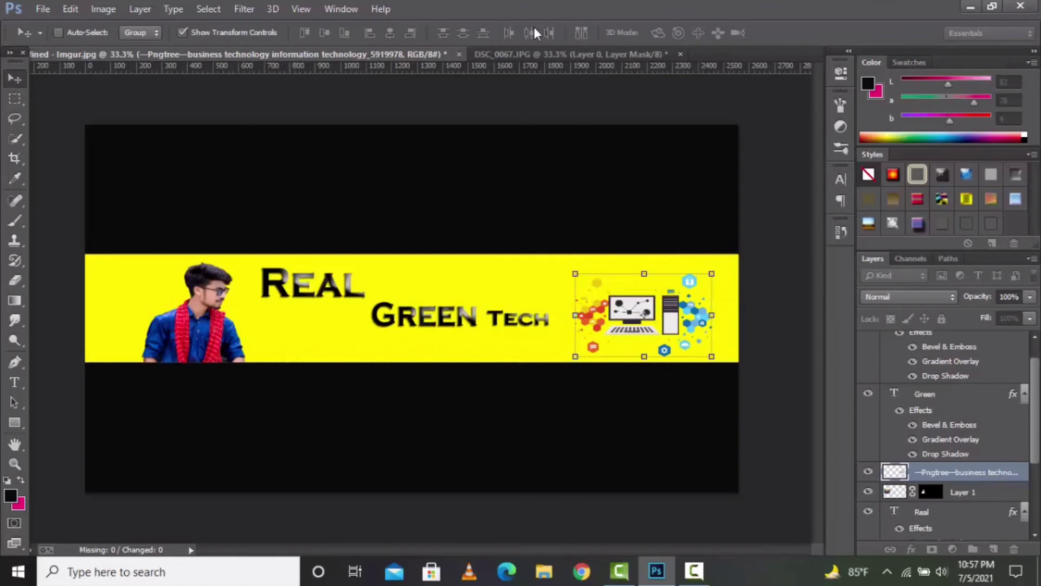
pyautogui.click(14, 462)
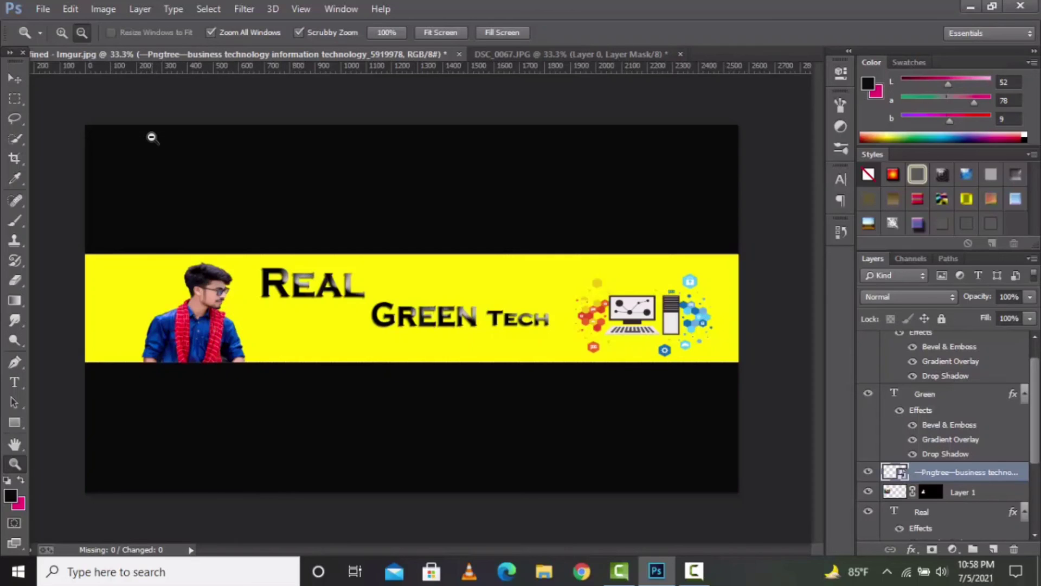
# Start saving a copy of the banner in the Documents folder under the file name "benner - Imgur".
pyautogui.click(44, 10)
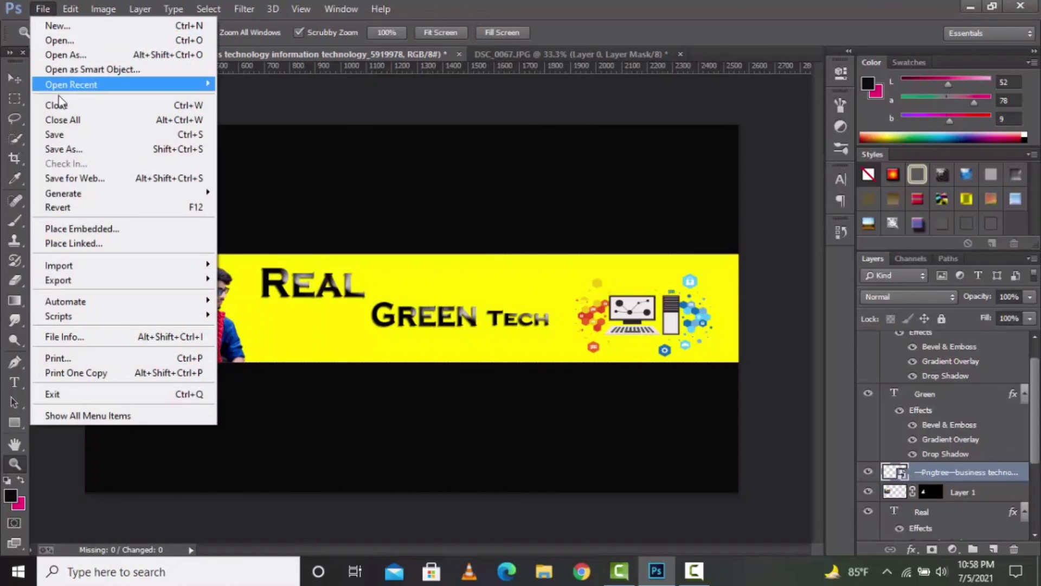
pyautogui.click(76, 149)
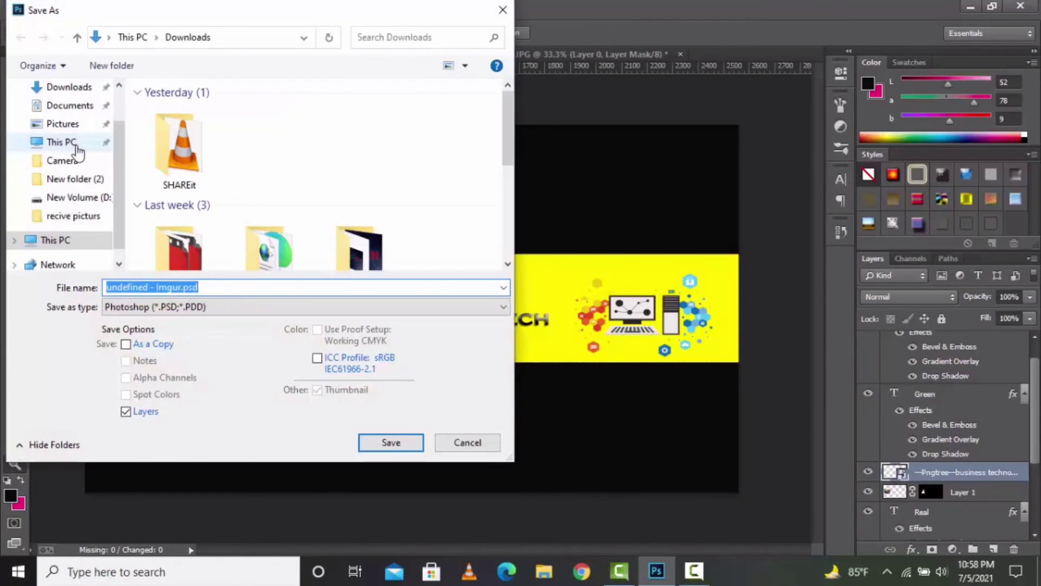
pyautogui.click(76, 105)
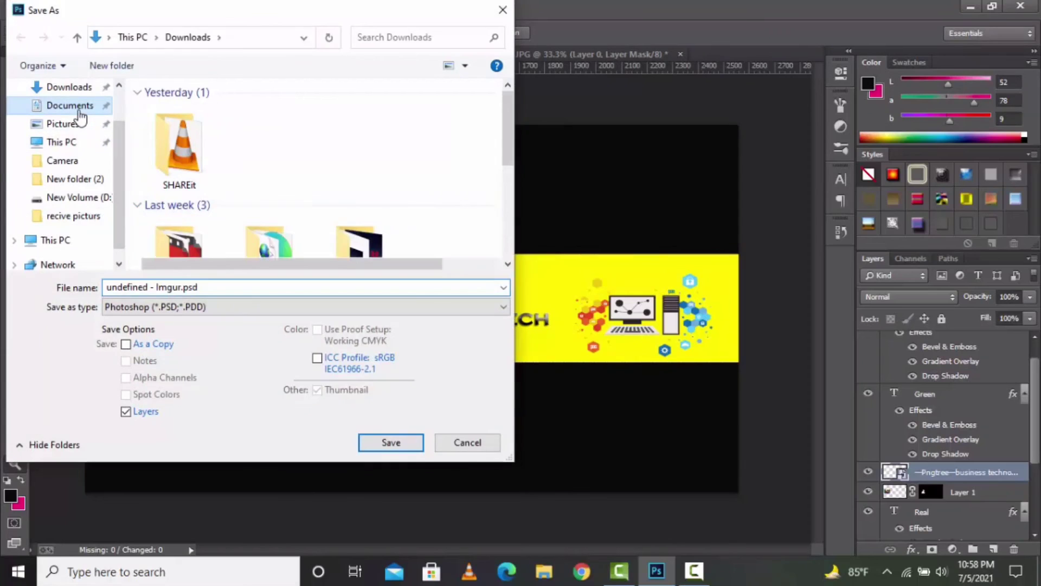
pyautogui.tripleClick(151, 287)
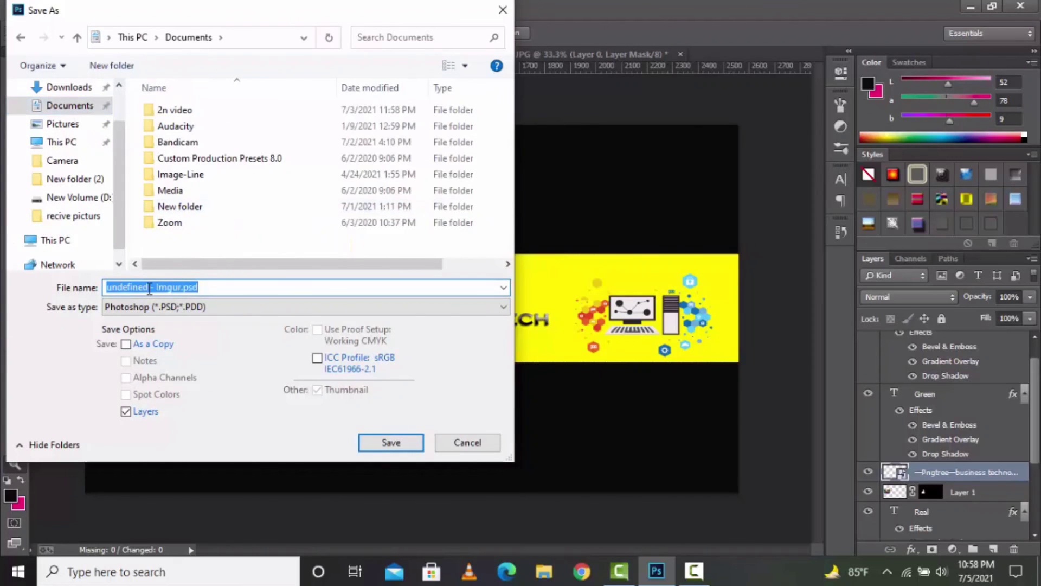
pyautogui.click(150, 287)
pyautogui.press('BackSpace')
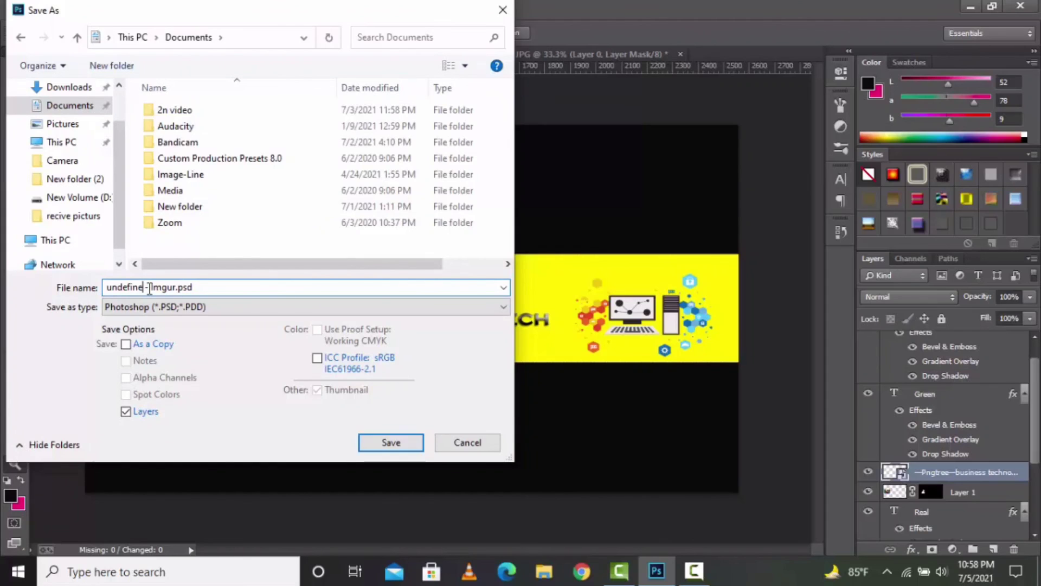
pyautogui.press('BackSpace')
pyautogui.press('BackSpace')
pyautogui.press('BackSpace')
pyautogui.press('BackSpace')
pyautogui.press('BackSpace')
pyautogui.press('BackSpace')
pyautogui.press('BackSpace')
pyautogui.press('BackSpace')
pyautogui.write('benner')
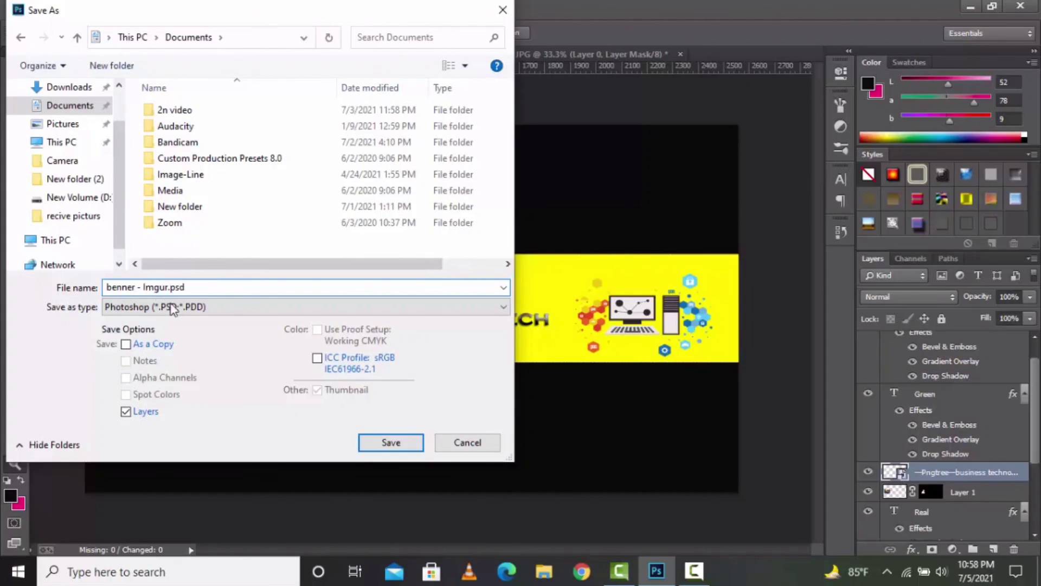
# Choose JPEG as the file format and save the banner at maximum quality 12 with the progressive option.
pyautogui.click(196, 308)
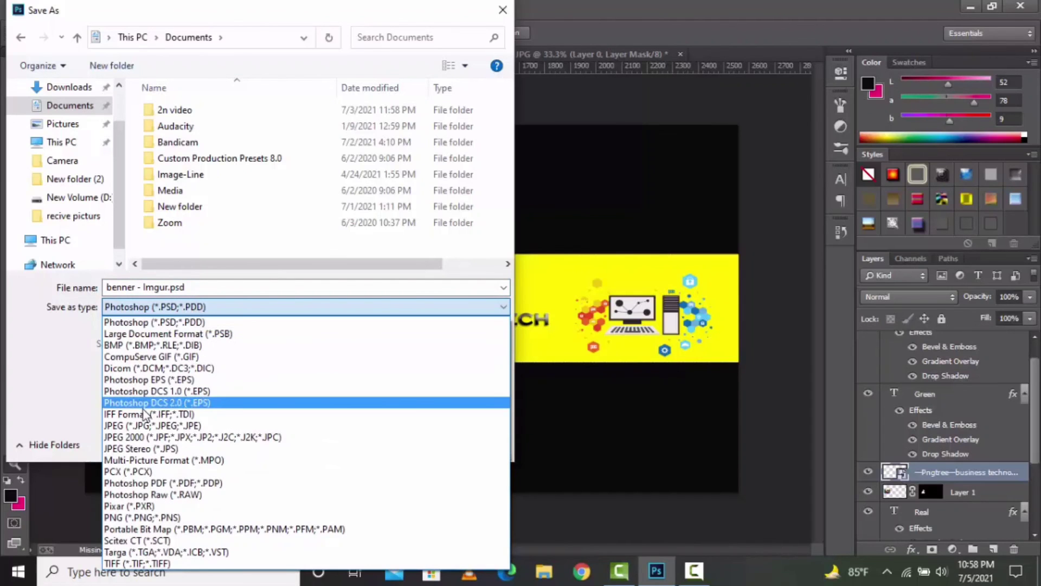
pyautogui.click(149, 427)
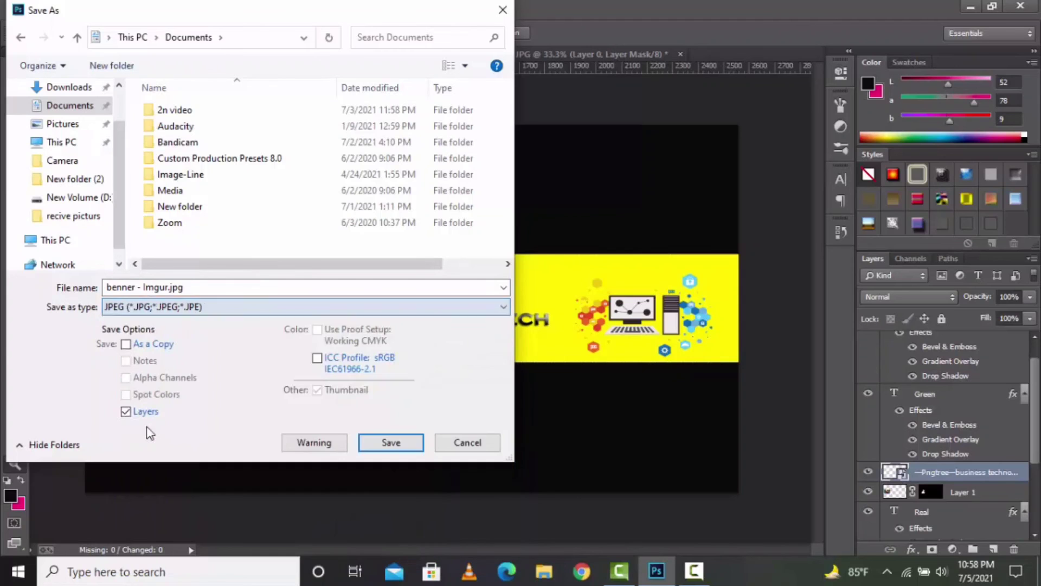
pyautogui.click(387, 444)
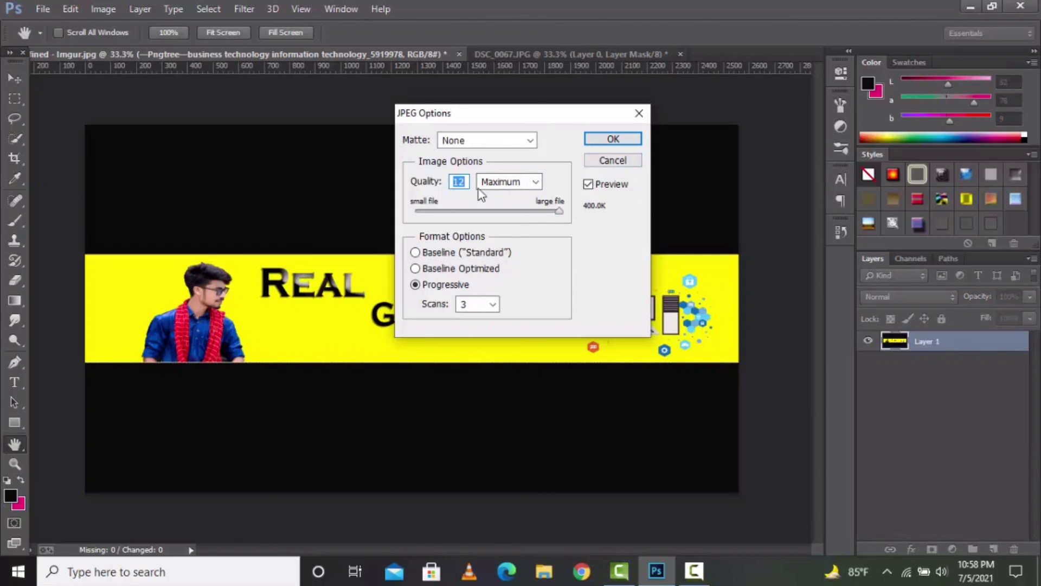
pyautogui.click(612, 139)
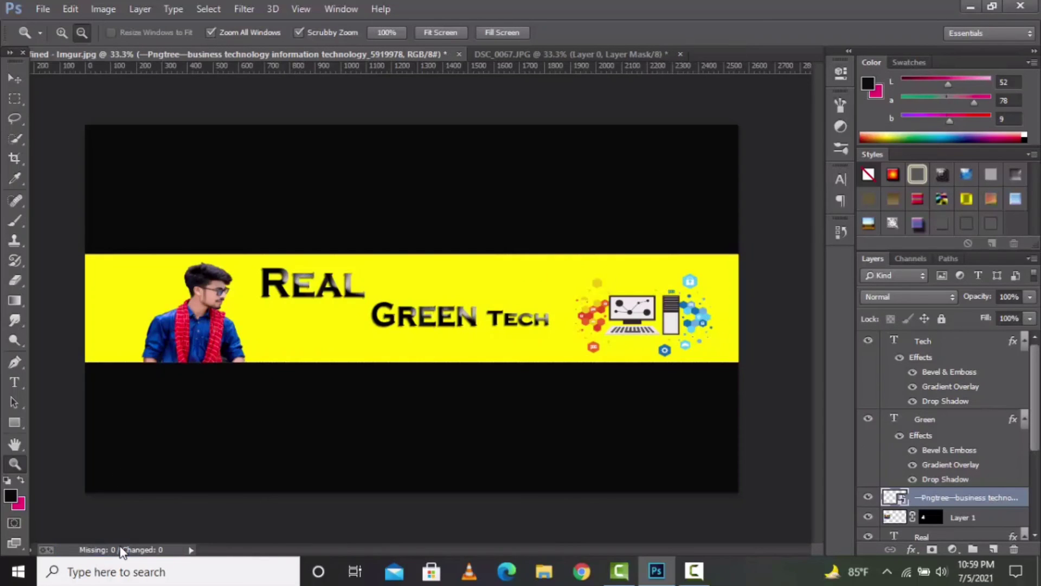
# Switch to File Explorer and open the benner.jpg image from the Downloads folder for viewing.
pyautogui.click(976, 4)
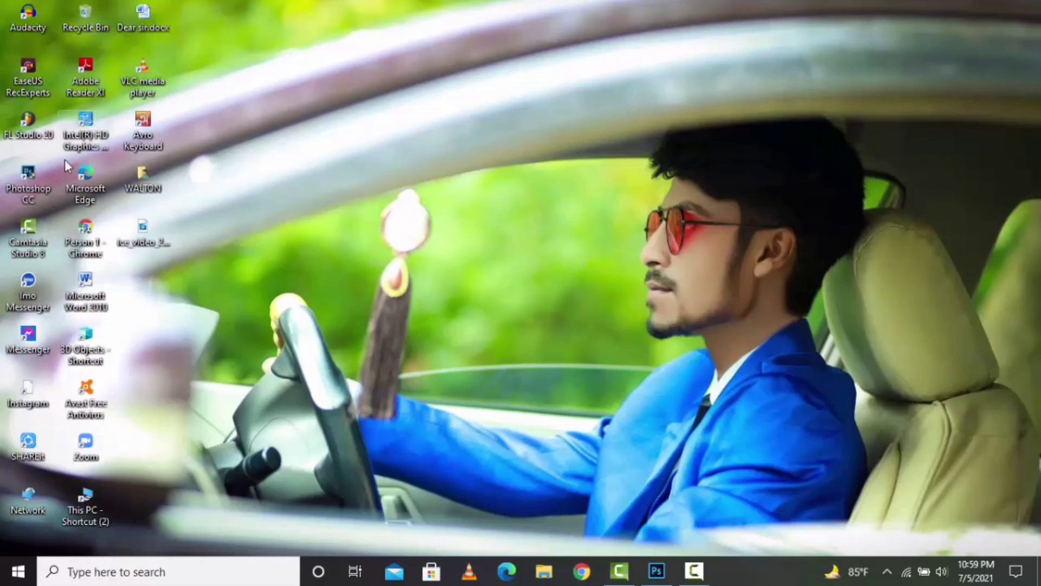
pyautogui.doubleClick(81, 516)
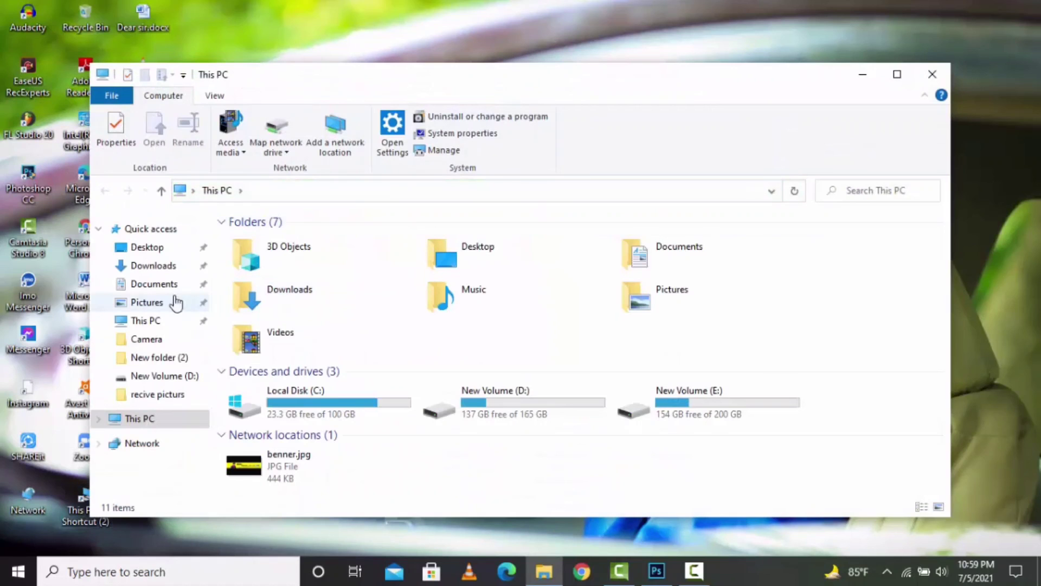
pyautogui.click(165, 267)
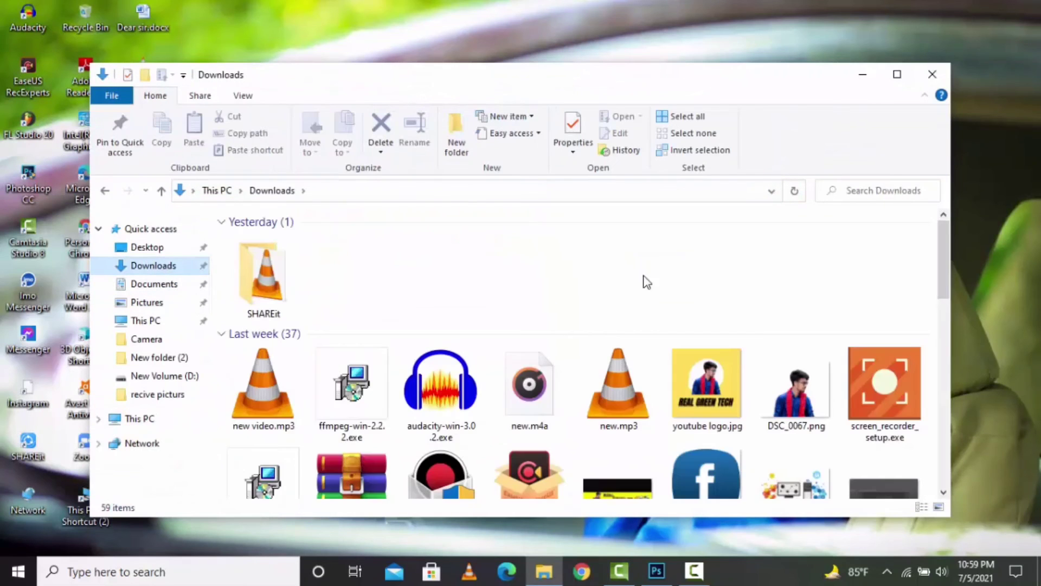
pyautogui.scroll(-5, 711, 354)
pyautogui.scroll(1, 711, 354)
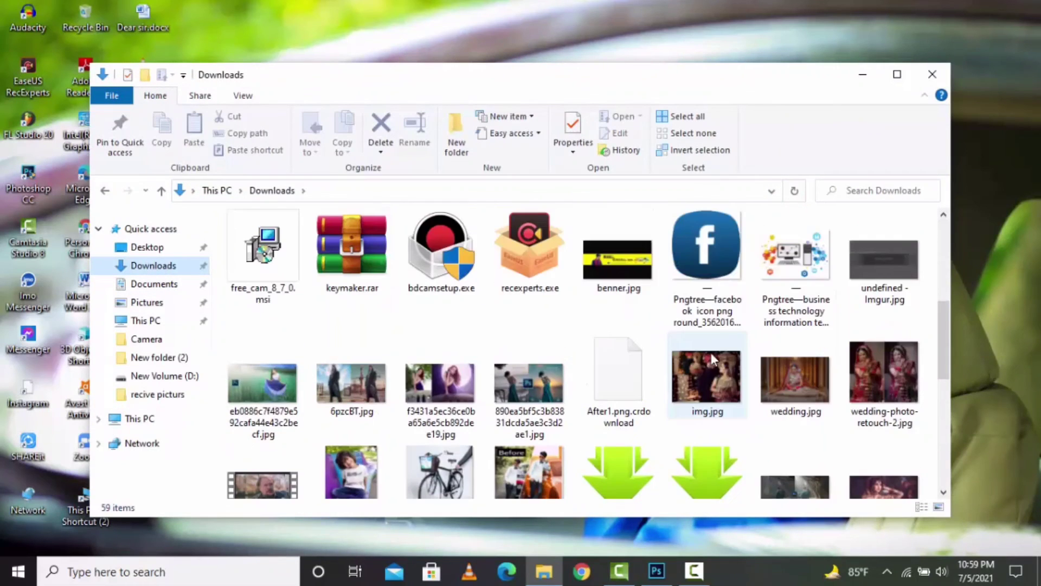
pyautogui.click(626, 264)
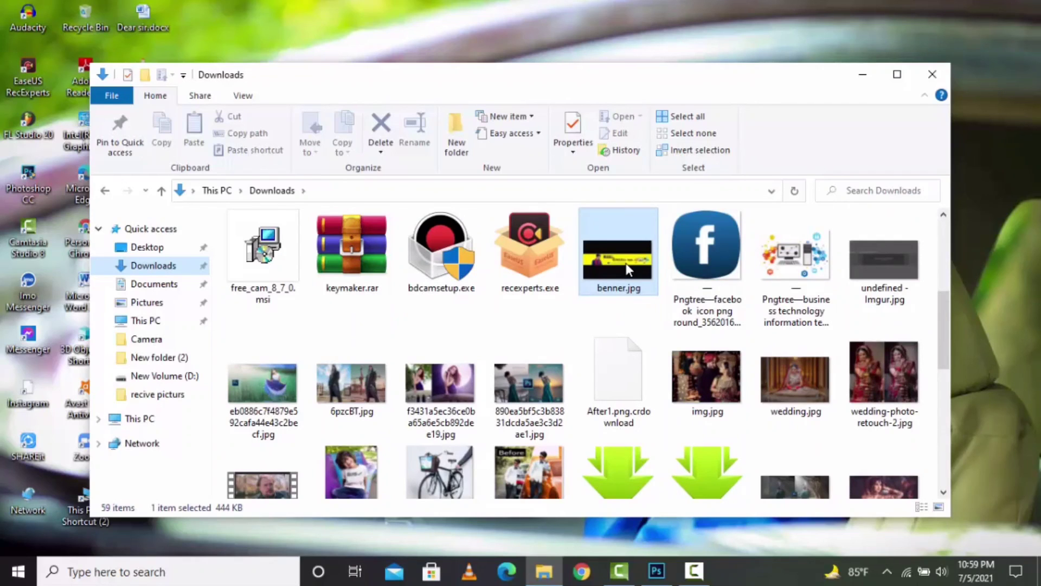
pyautogui.doubleClick(626, 263)
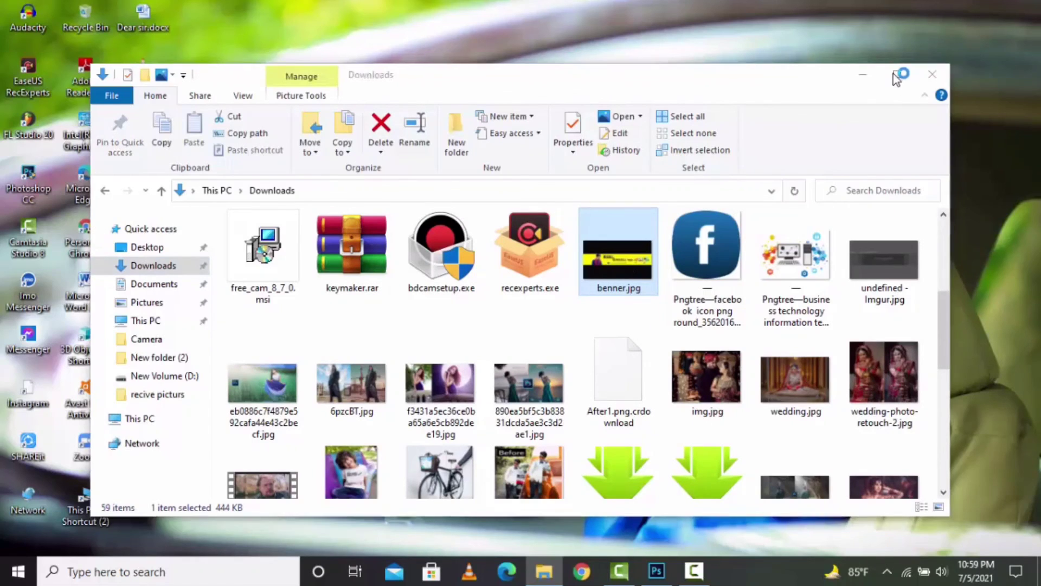